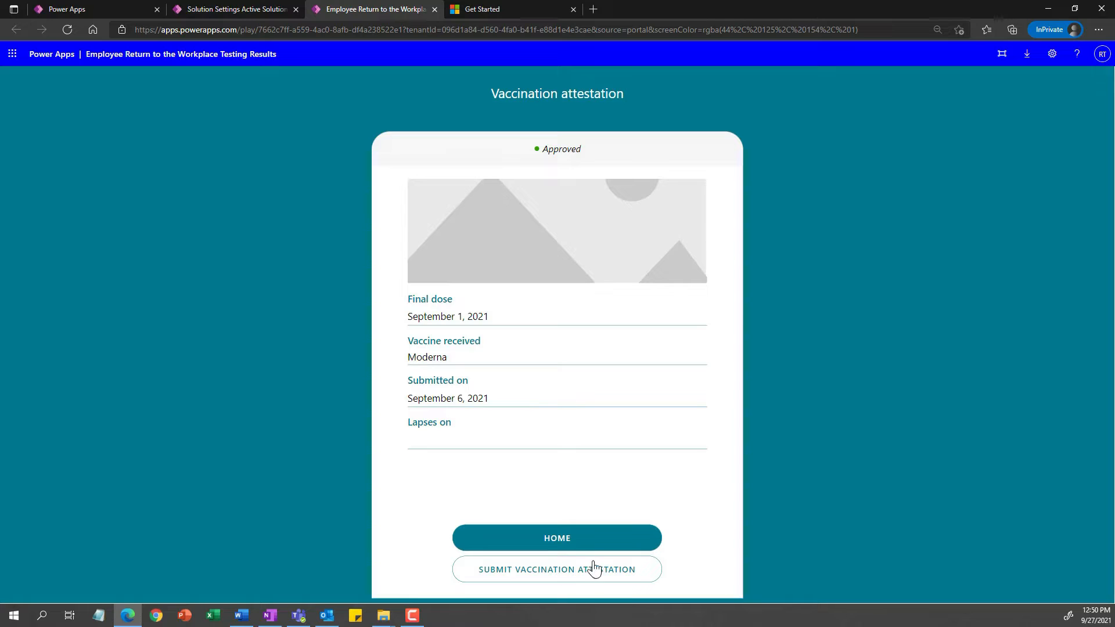
# Step: Return to the home screen, request a day pass, and choose the AUSTIN-10900 facility for booking a space
pyautogui.click(565, 544)
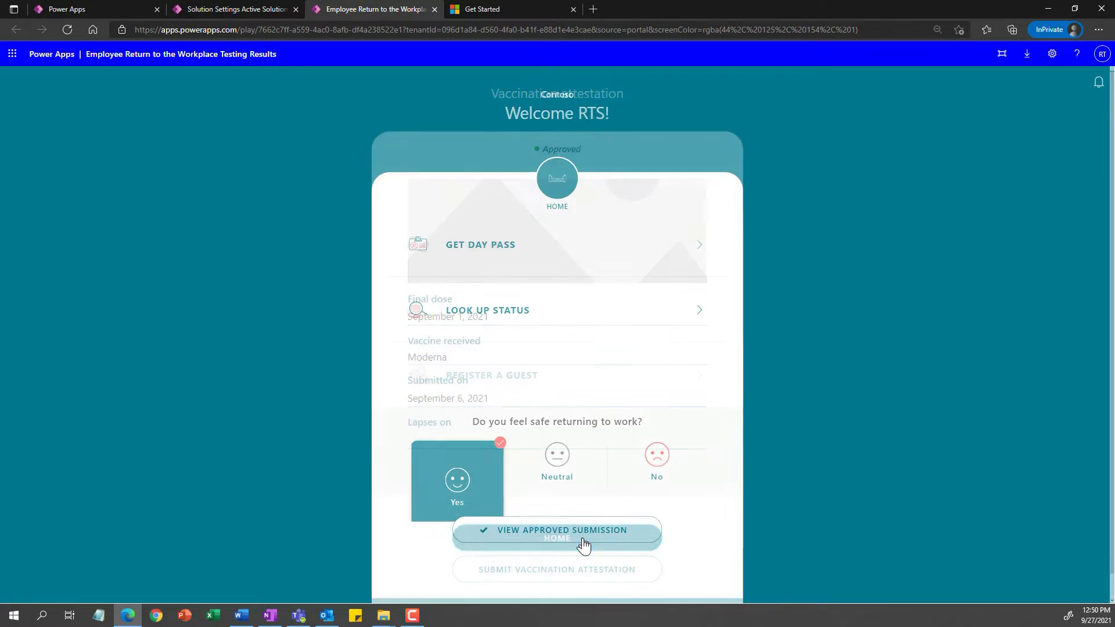
pyautogui.click(492, 250)
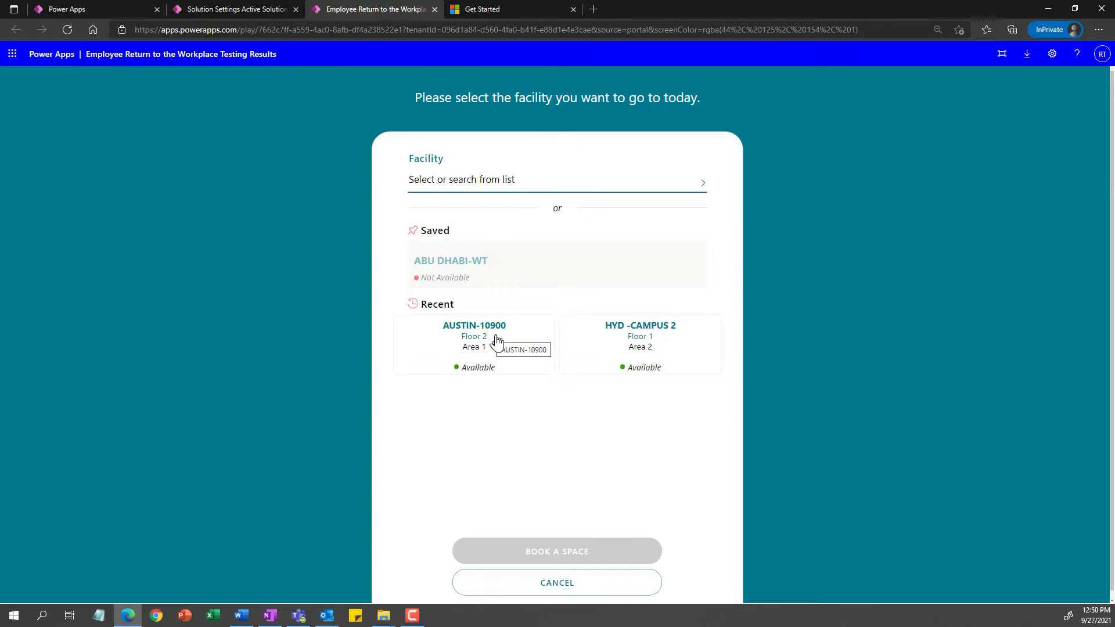
pyautogui.click(703, 183)
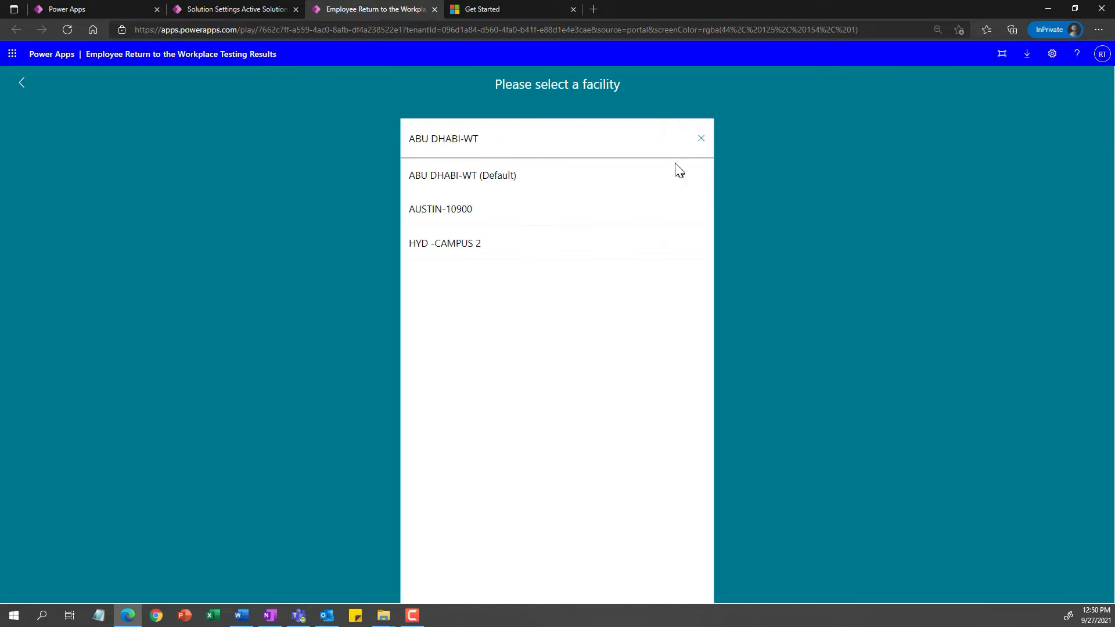
pyautogui.click(439, 208)
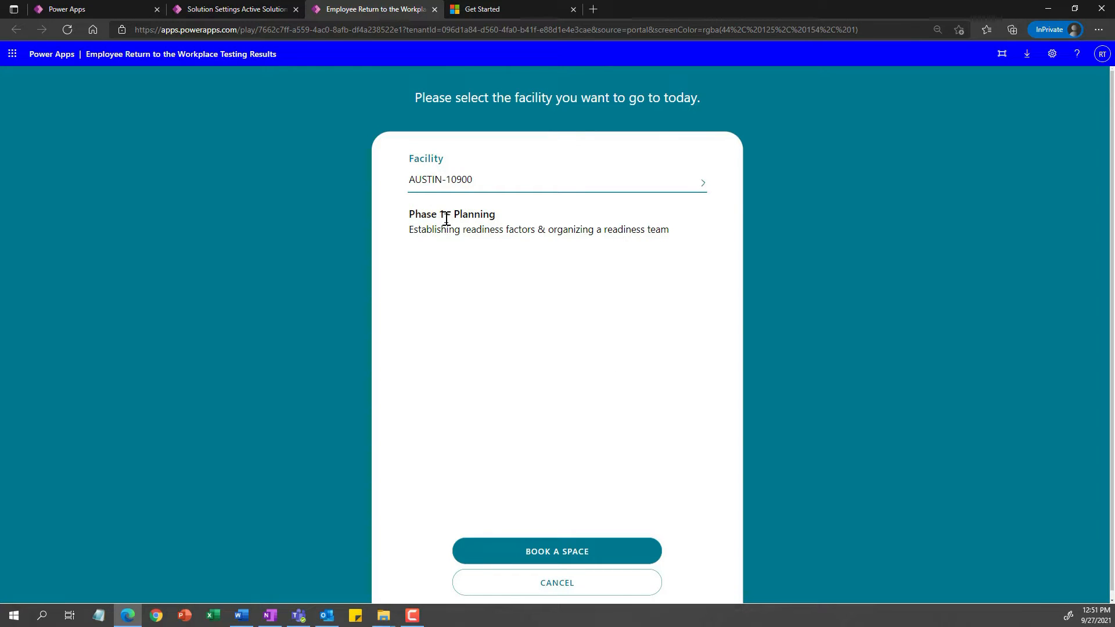
pyautogui.click(594, 550)
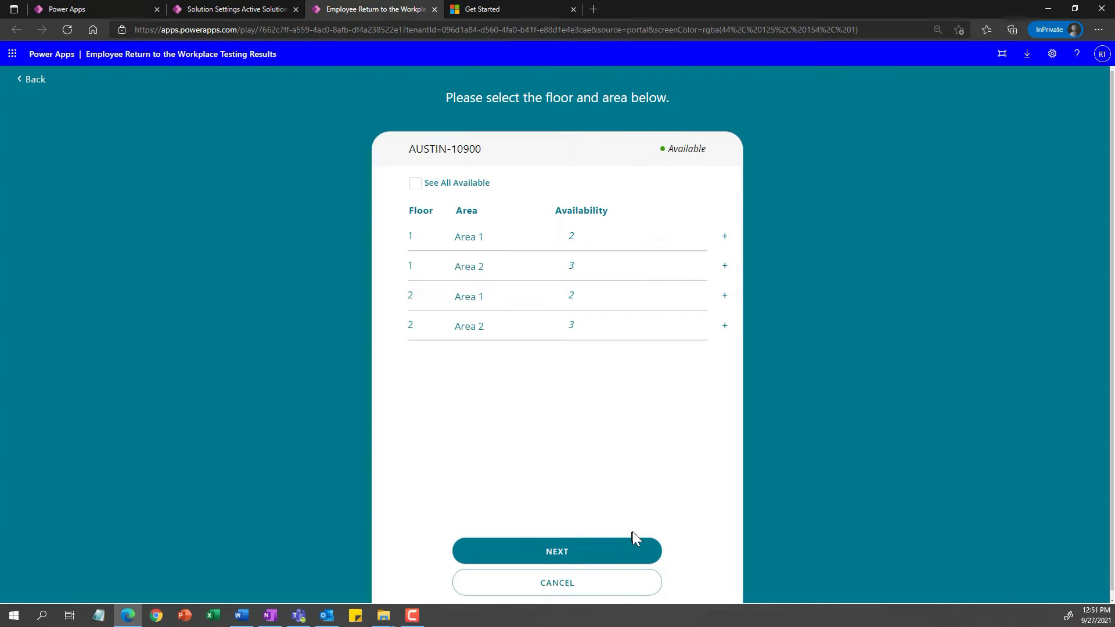
# Step: Book Floor 2, Area 1 with the 12:00 - 13:00 arrival time window
pyautogui.click(411, 302)
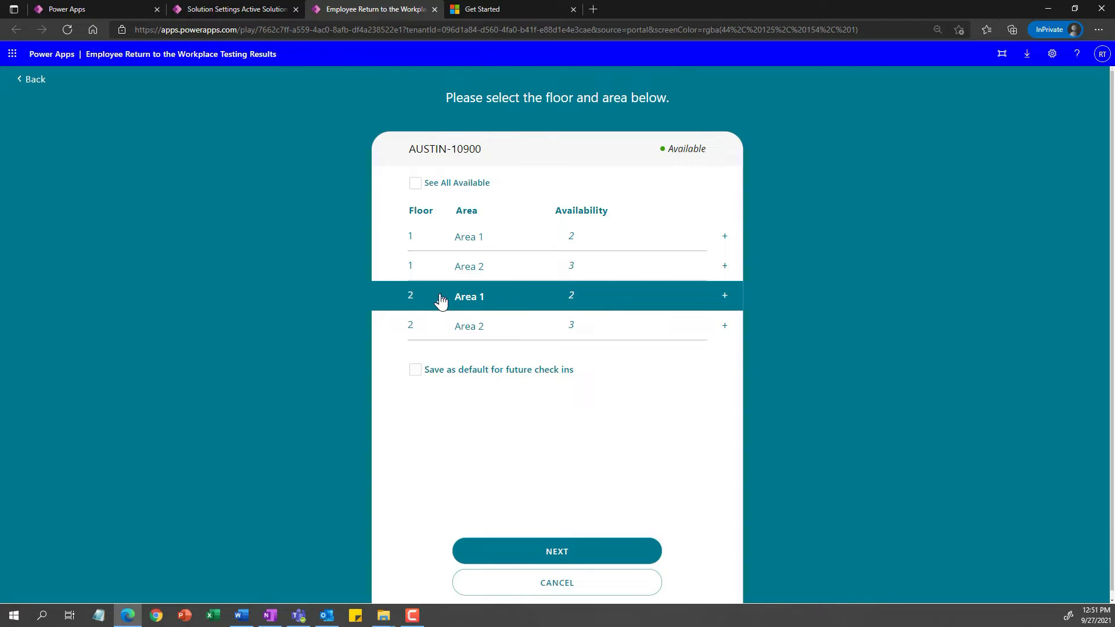
pyautogui.click(591, 553)
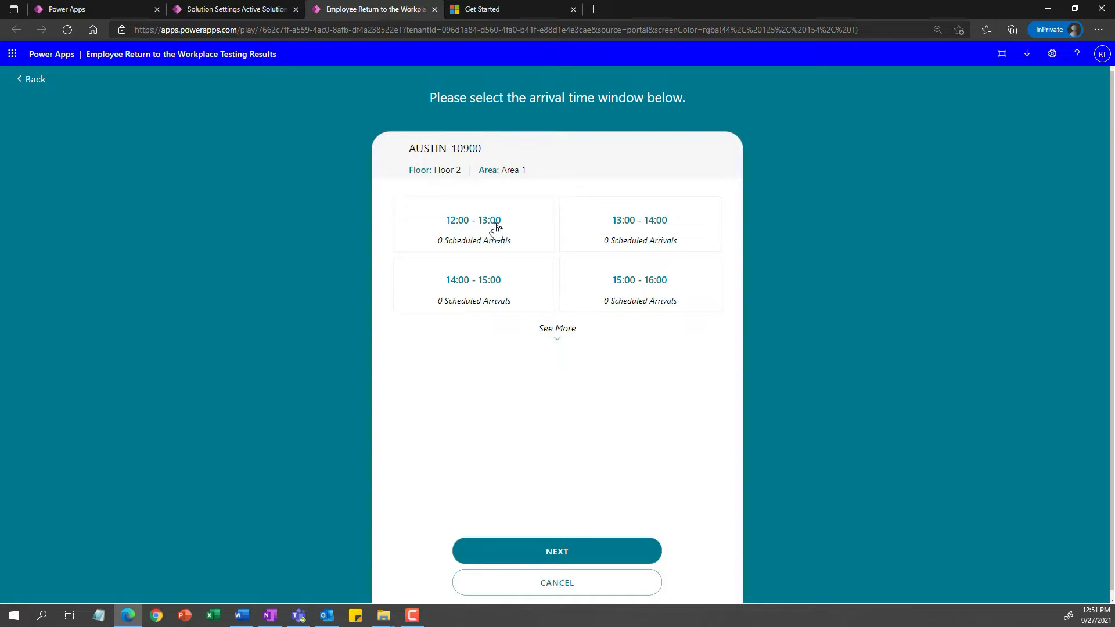
pyautogui.click(496, 230)
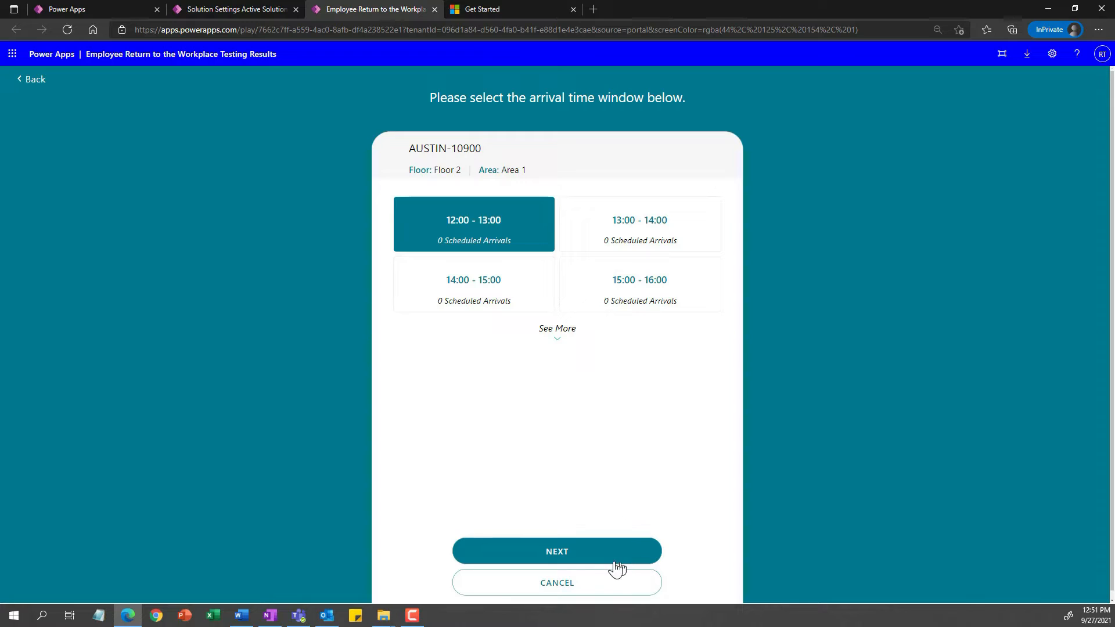
pyautogui.click(590, 551)
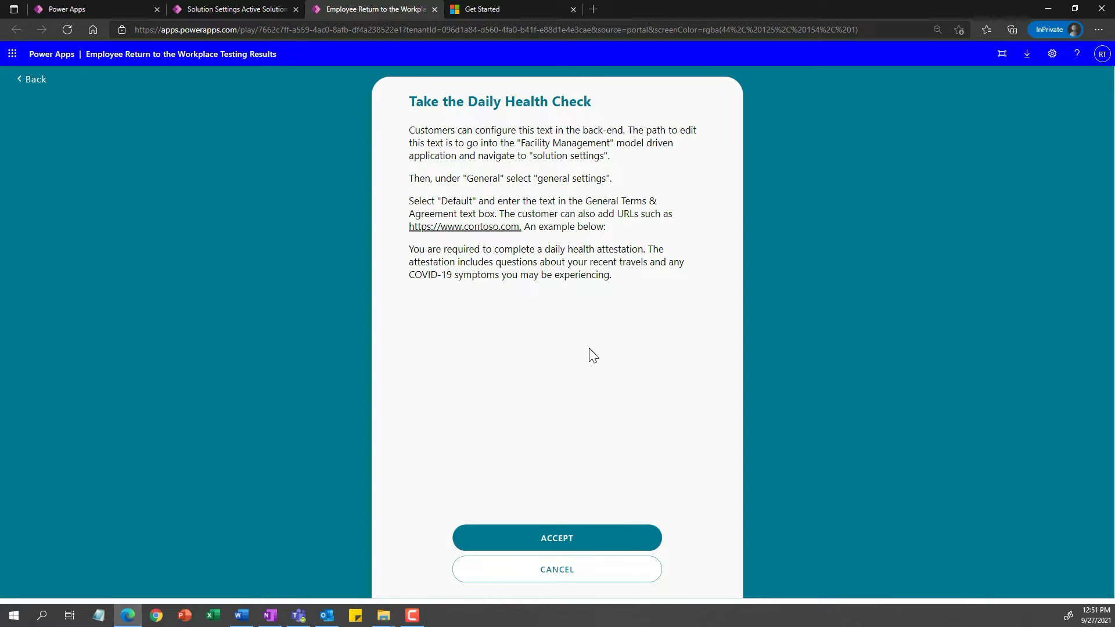
# Step: Accept the daily health check, agree with the health statements, and close the issued pass
pyautogui.click(584, 539)
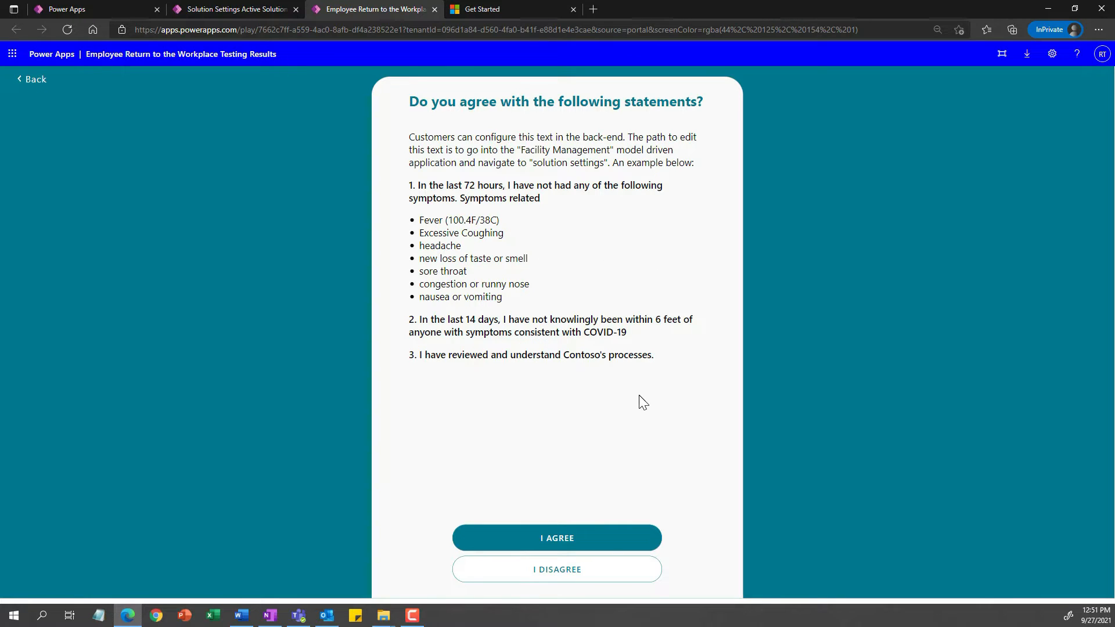
pyautogui.click(583, 541)
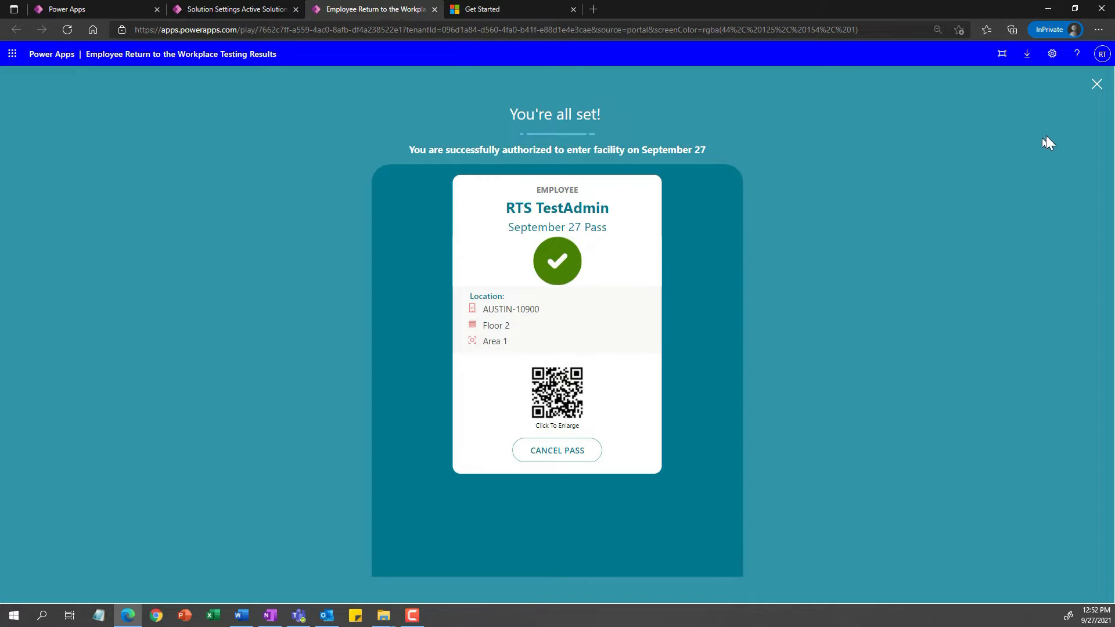
pyautogui.click(1097, 86)
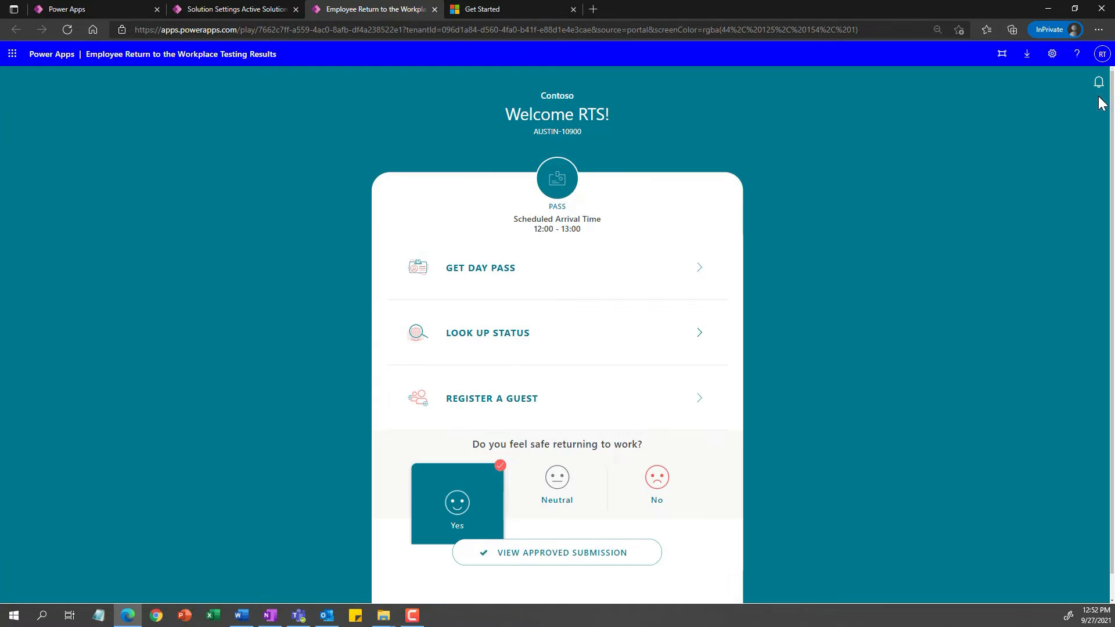
# Step: Review the scheduled day pass and the blank guest registration form, returning to the home screen
pyautogui.click(551, 186)
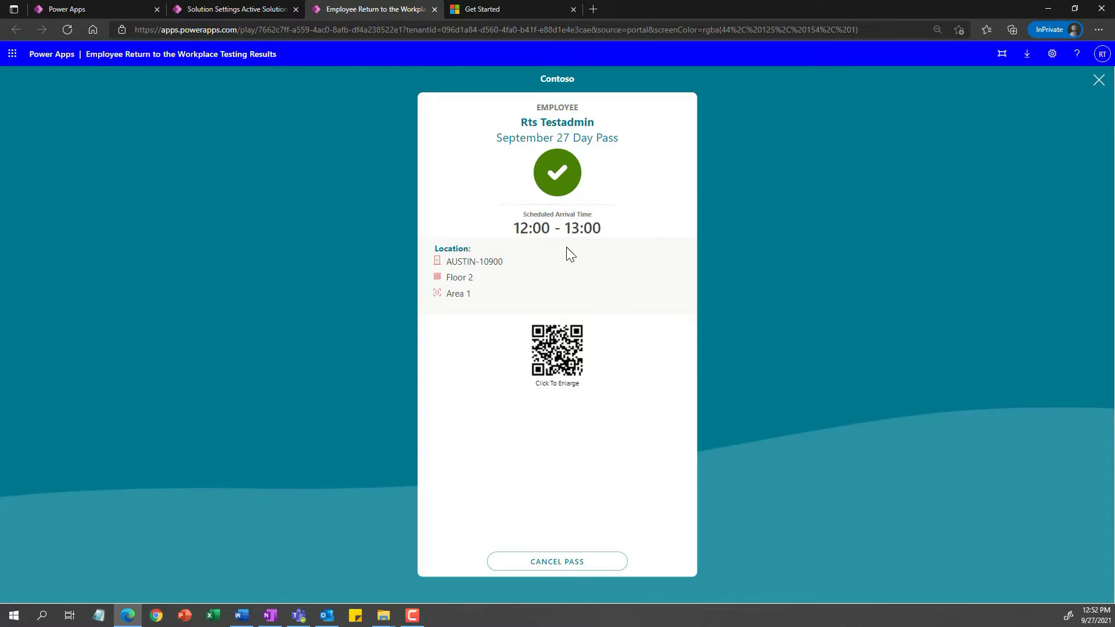
pyautogui.click(1099, 81)
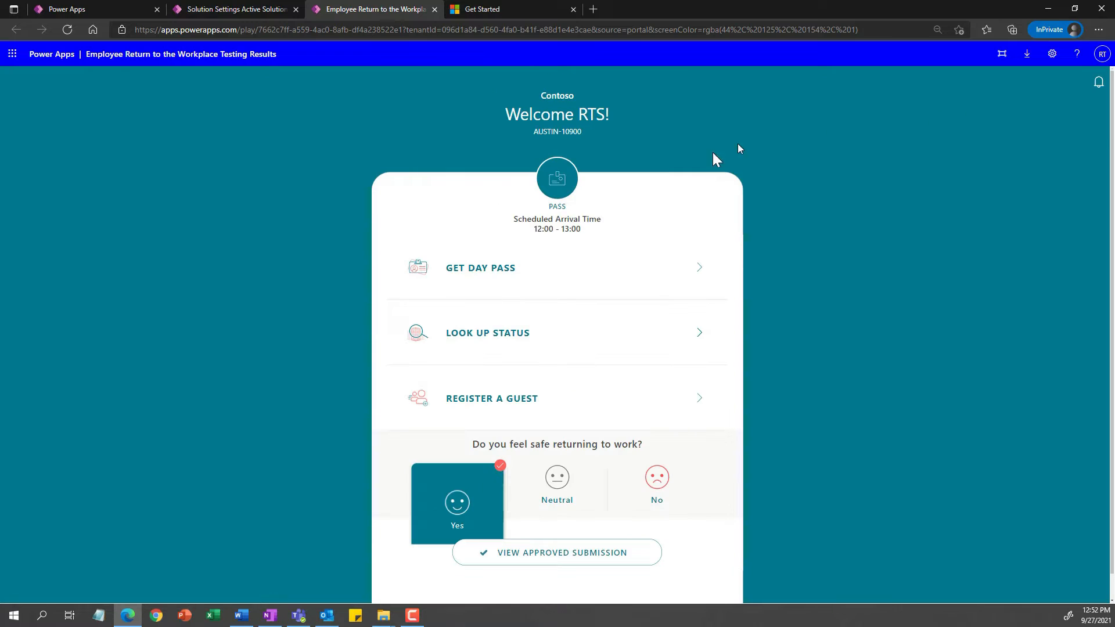
pyautogui.click(504, 401)
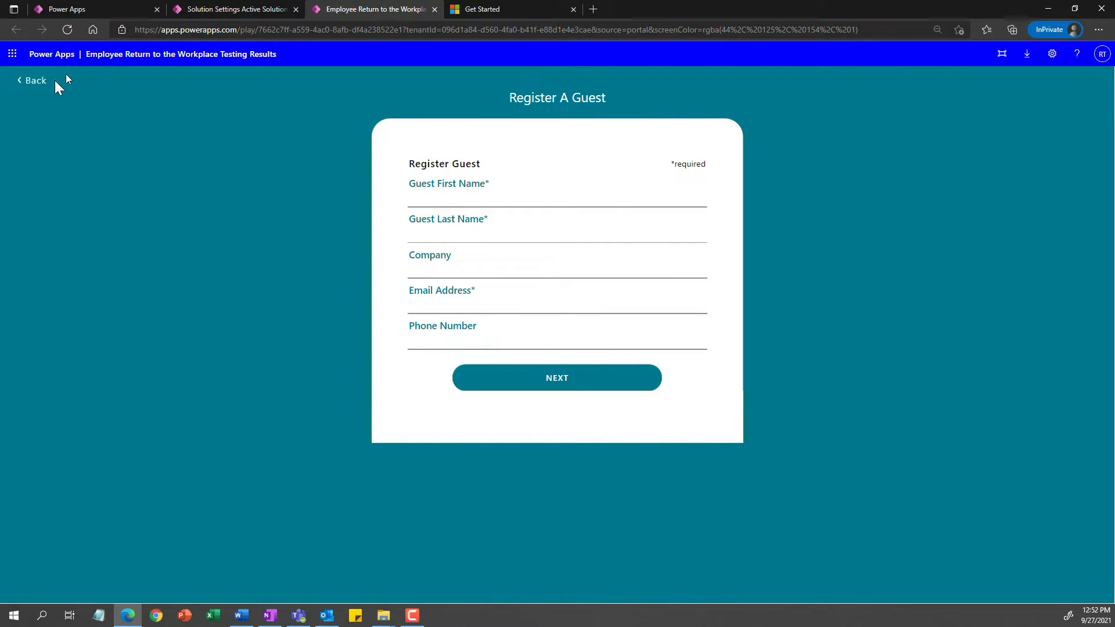
pyautogui.click(32, 81)
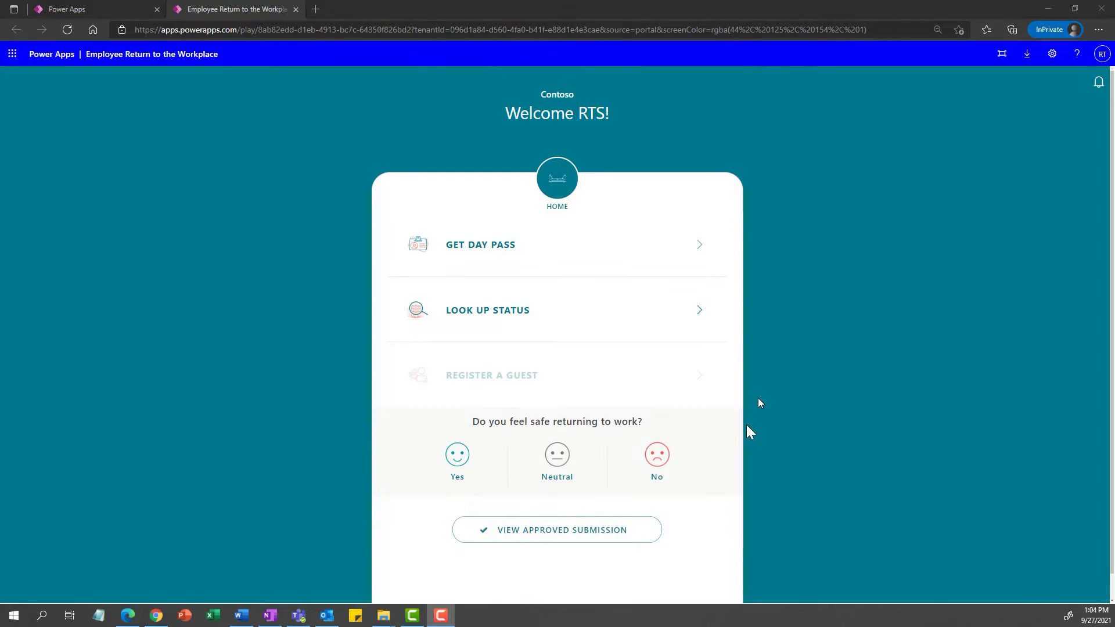
# Step: Start a new vaccination attestation from the approved submission and proceed past its terms and conditions
pyautogui.click(579, 531)
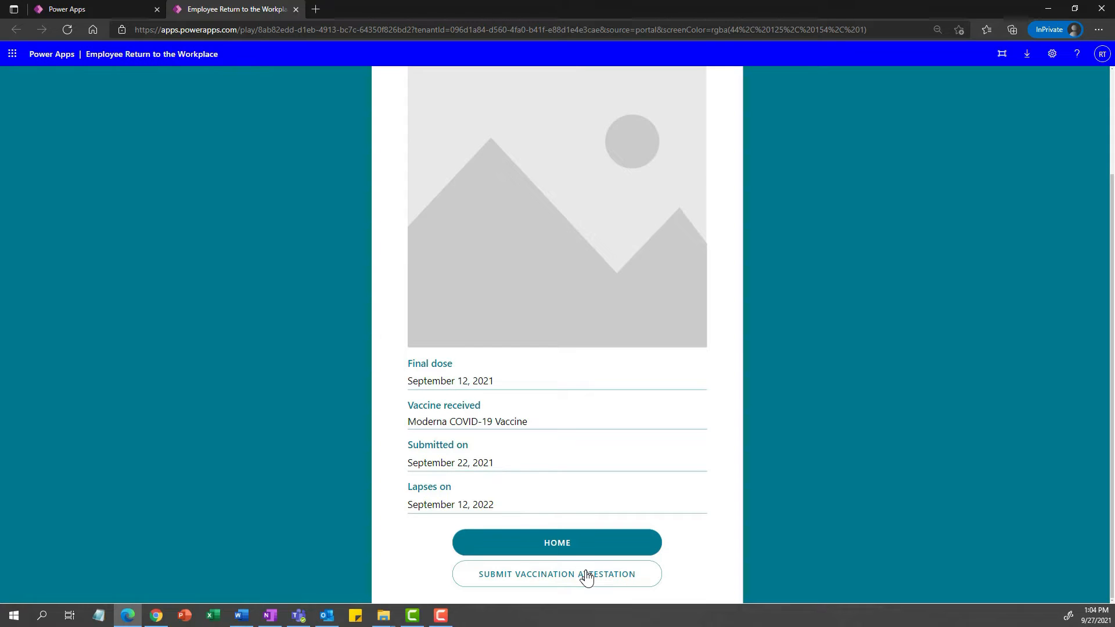
pyautogui.click(587, 574)
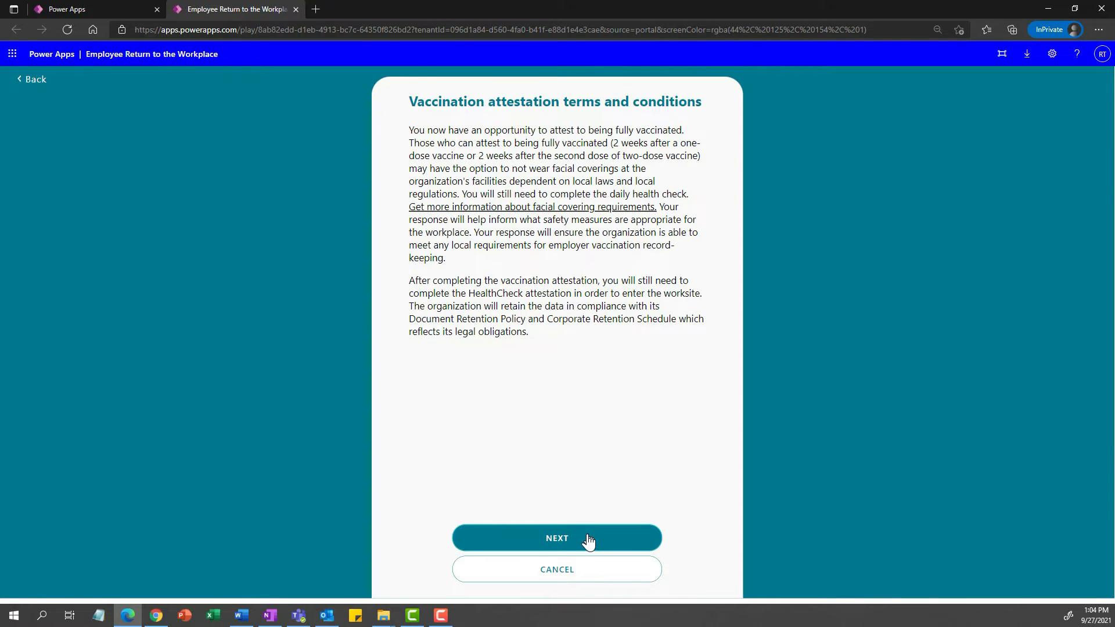
pyautogui.click(588, 540)
# Step: Enter September 27, 2021 as the final dose date and Pfizer-BioNTech as the vaccine received, and continue
pyautogui.click(456, 203)
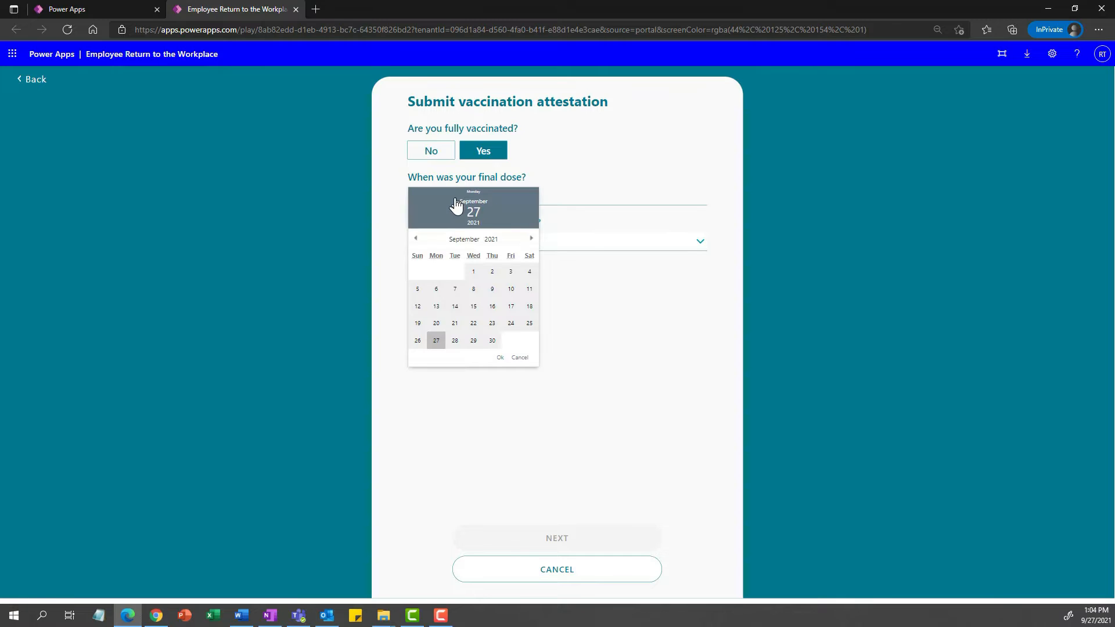
pyautogui.click(436, 340)
pyautogui.click(500, 359)
pyautogui.click(685, 245)
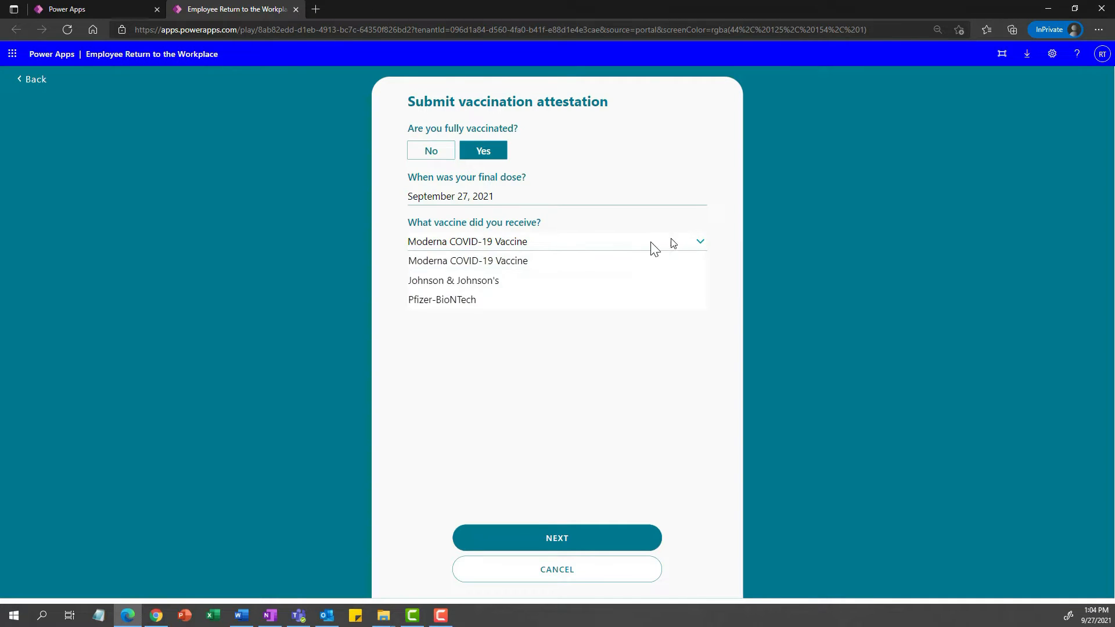
pyautogui.click(470, 301)
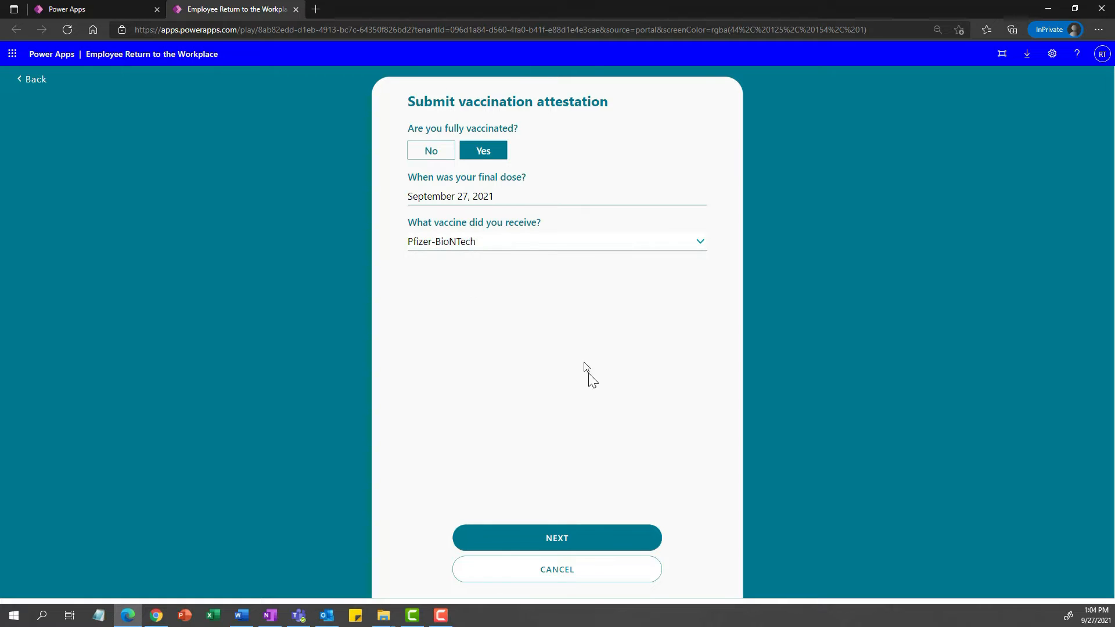
pyautogui.click(594, 544)
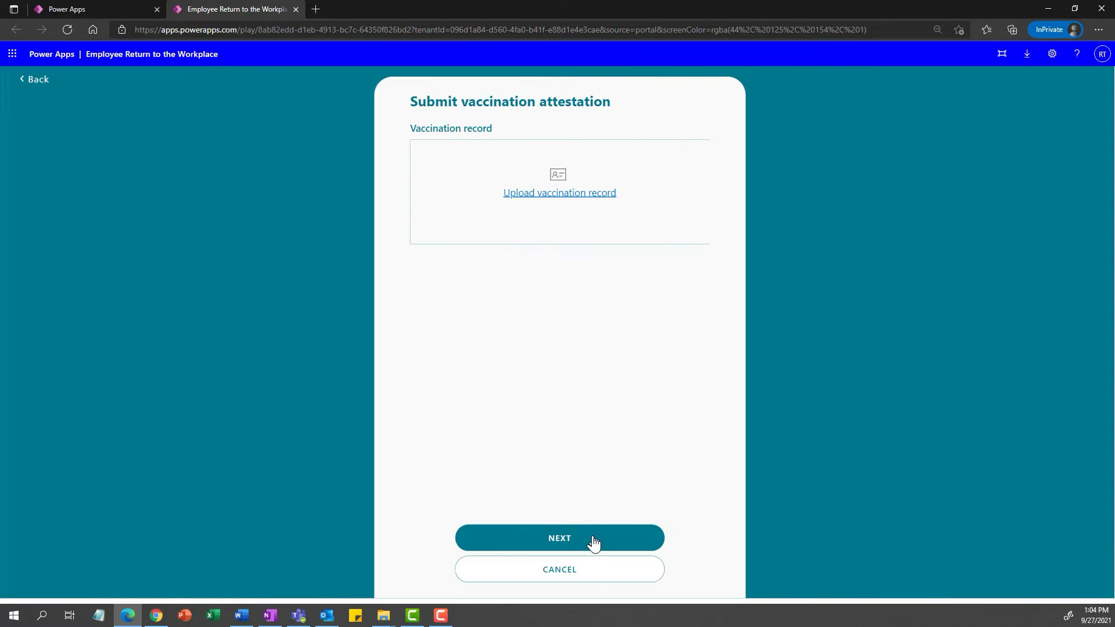
# Step: Upload covid19-vaccination-card.png as the vaccination record, submit the attestation, and return to the home screen
pyautogui.click(557, 197)
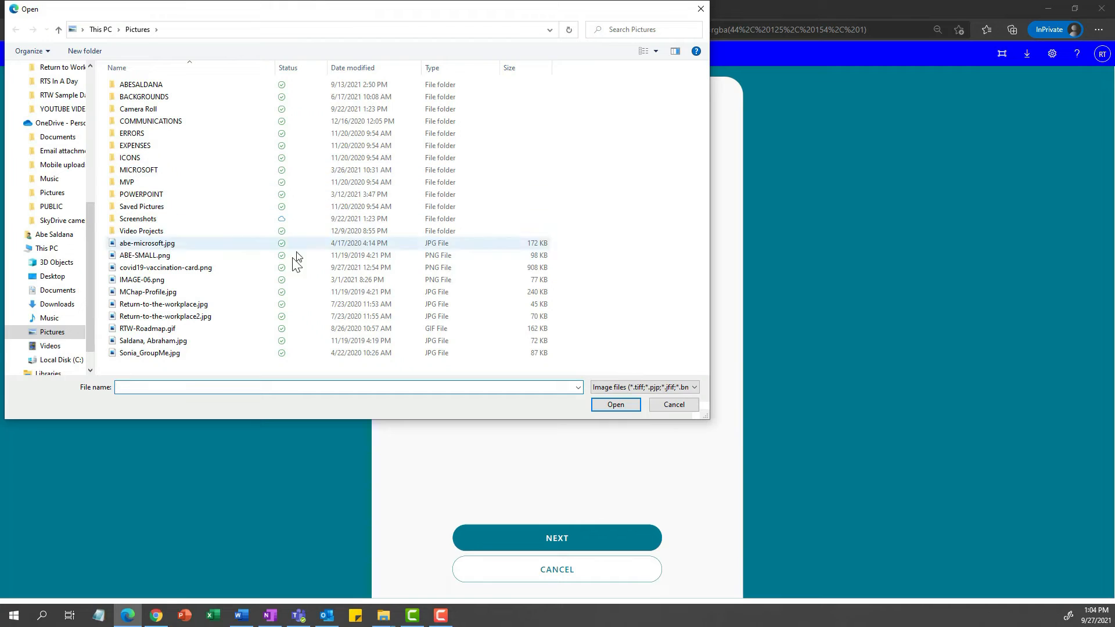
pyautogui.click(213, 267)
pyautogui.click(622, 407)
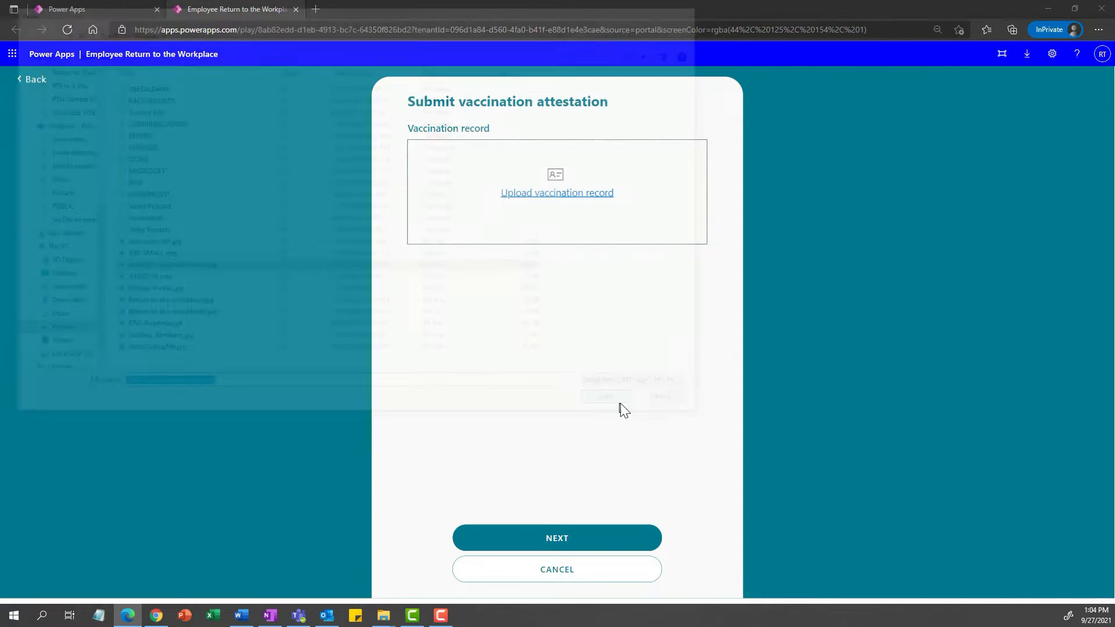
pyautogui.click(599, 545)
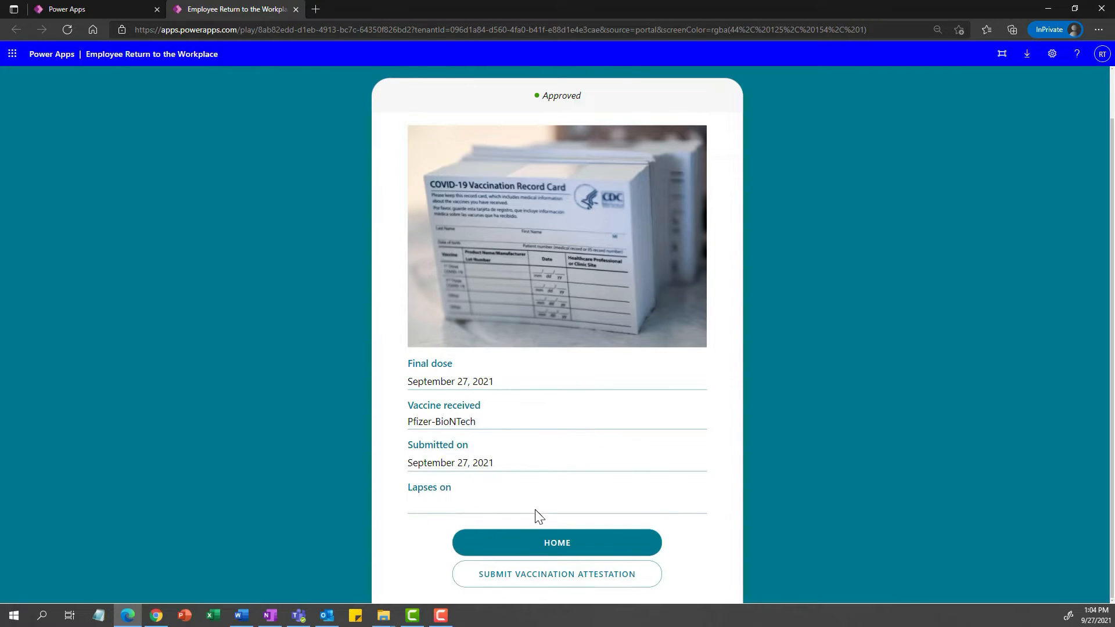
pyautogui.click(573, 548)
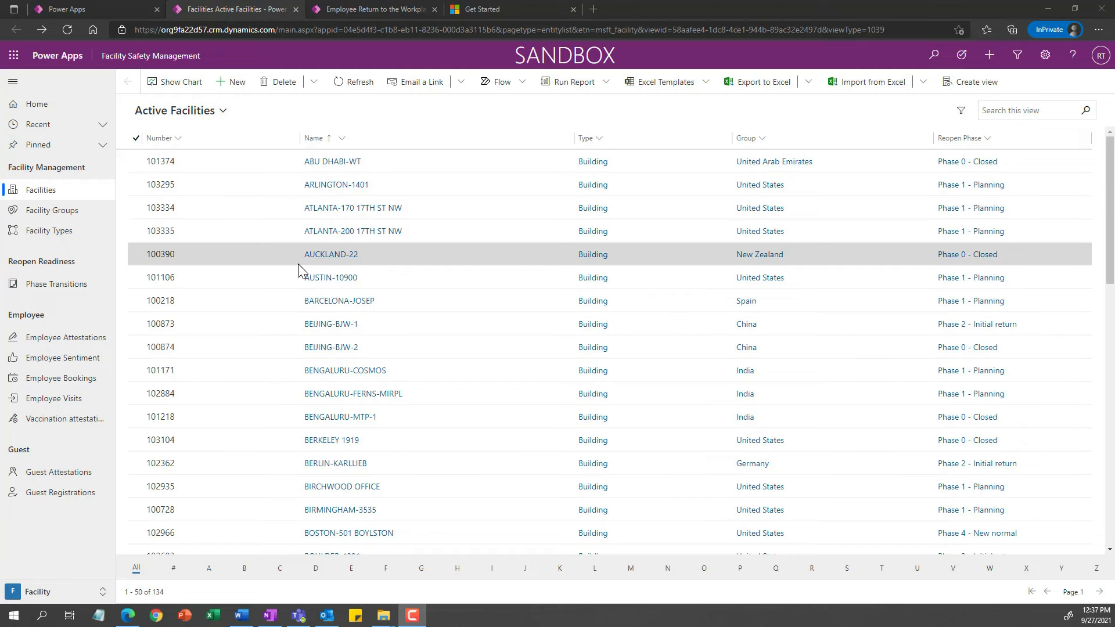
# Step: In the Facility Safety Management app, open the AUSTIN-10900 facility, set its entry window interval to 1 hour, and save the record
pyautogui.click(341, 283)
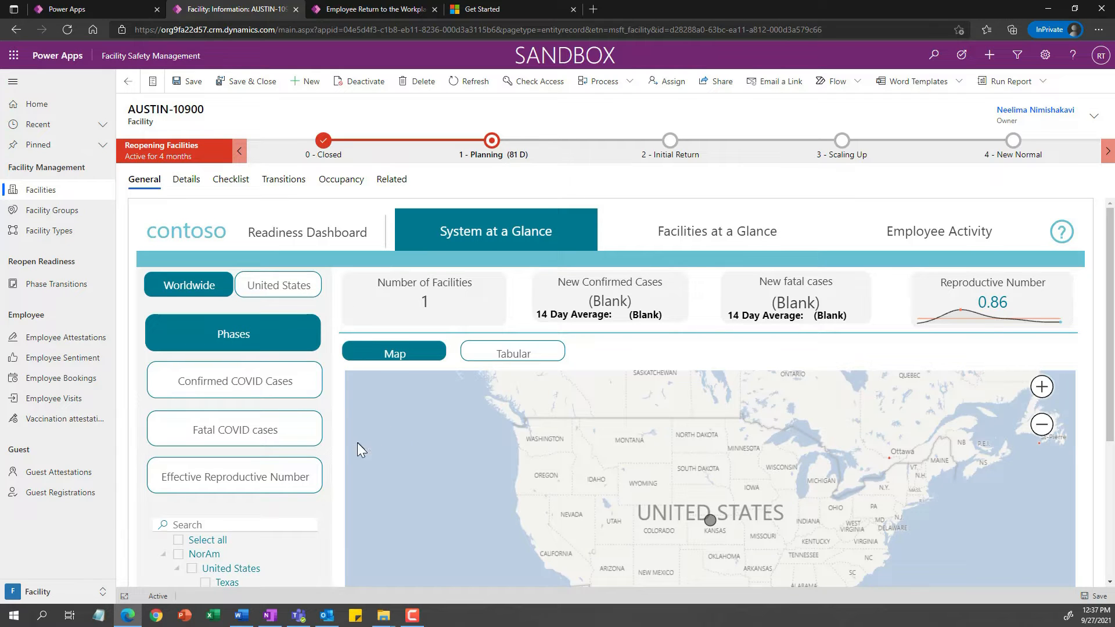
pyautogui.scroll(-2, 324, 450)
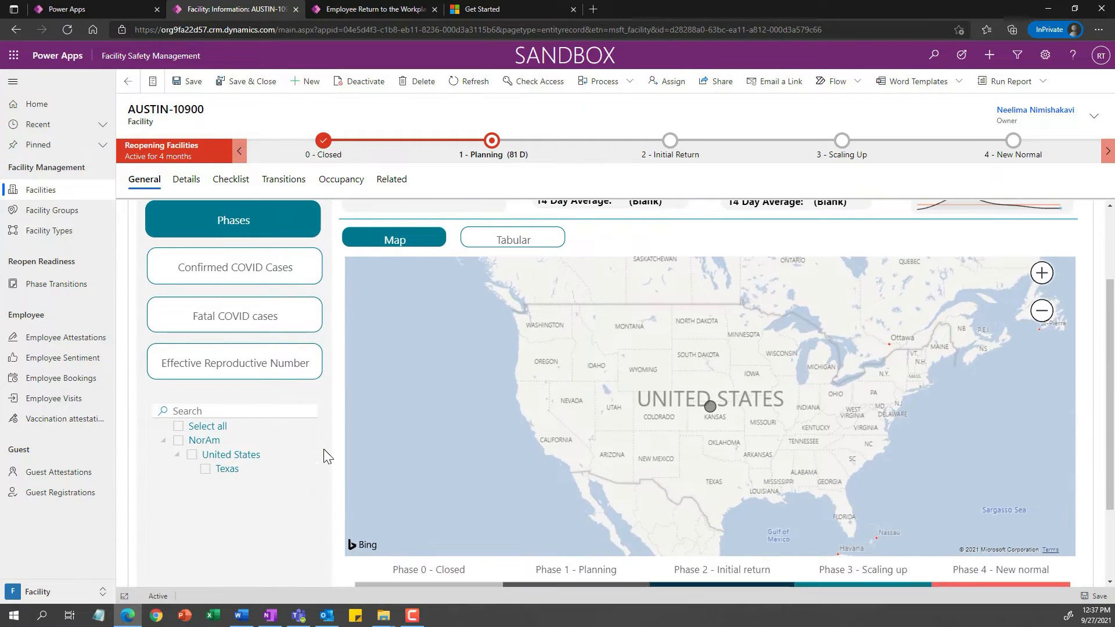
pyautogui.scroll(2, 322, 448)
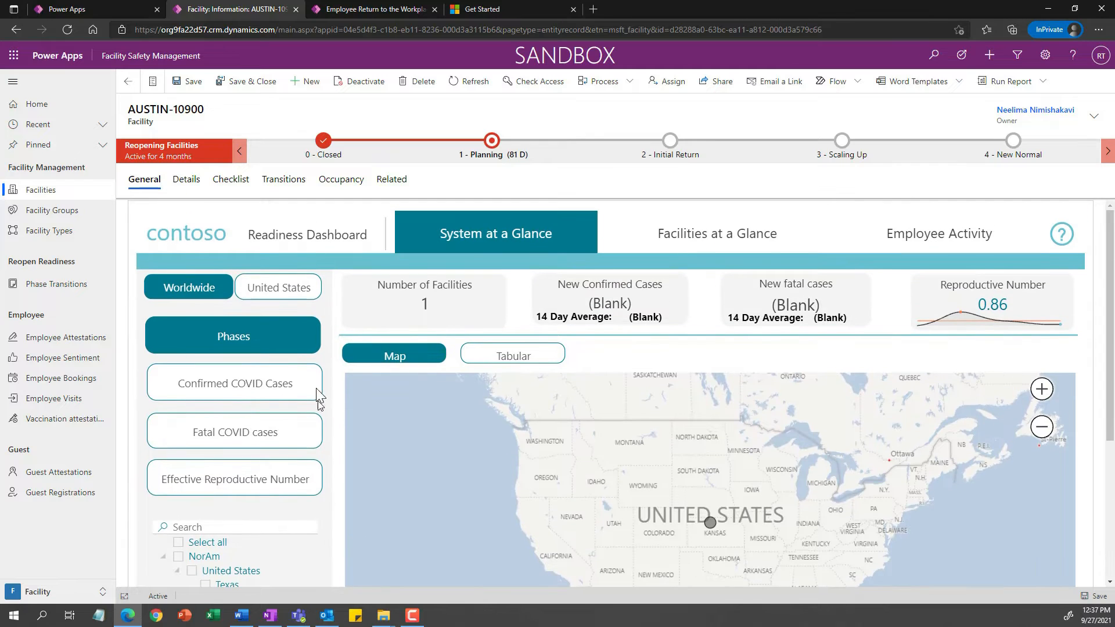
pyautogui.click(185, 182)
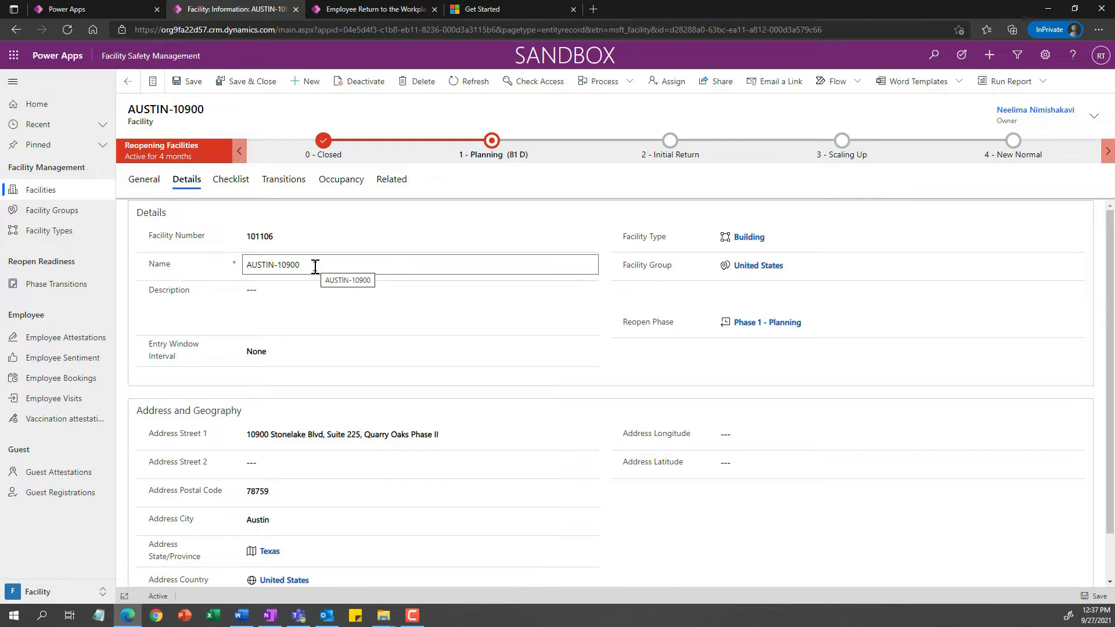
pyautogui.click(294, 353)
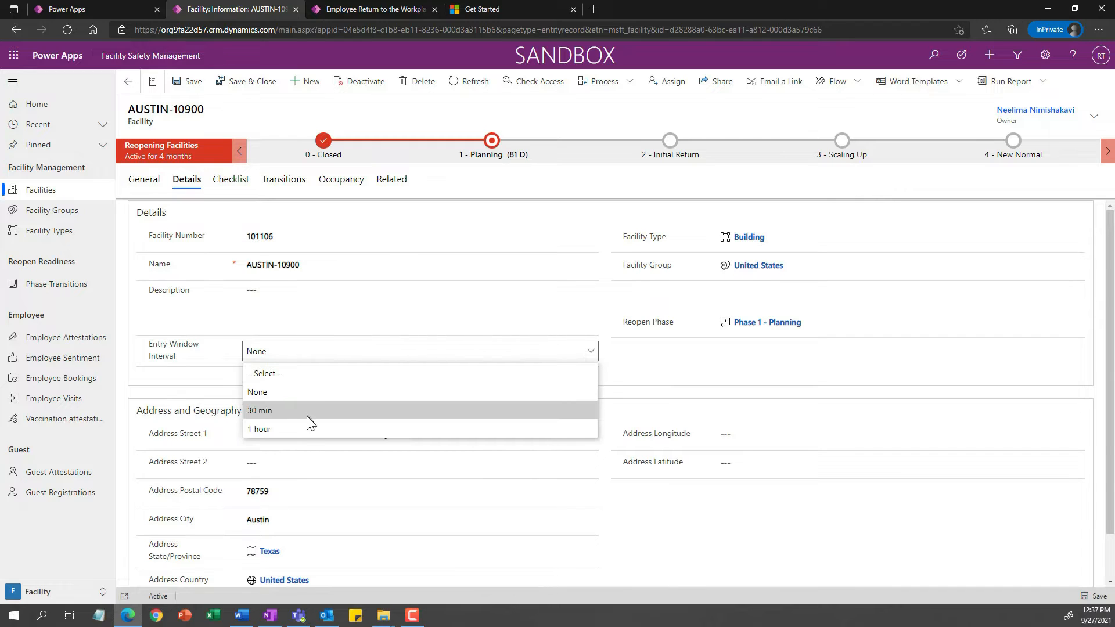
pyautogui.click(305, 428)
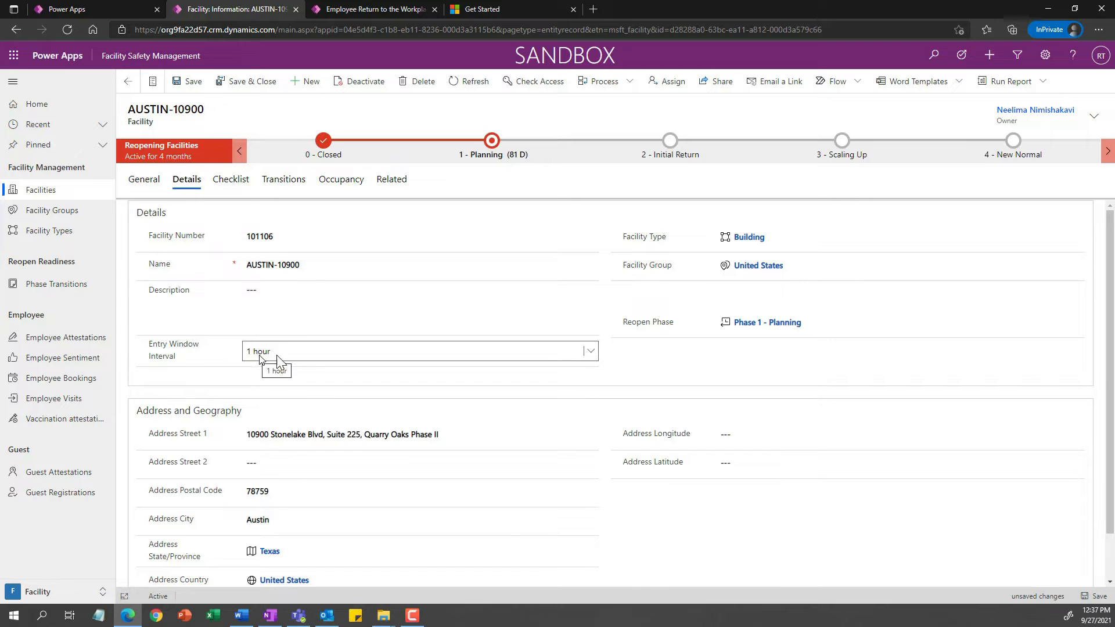
pyautogui.click(189, 82)
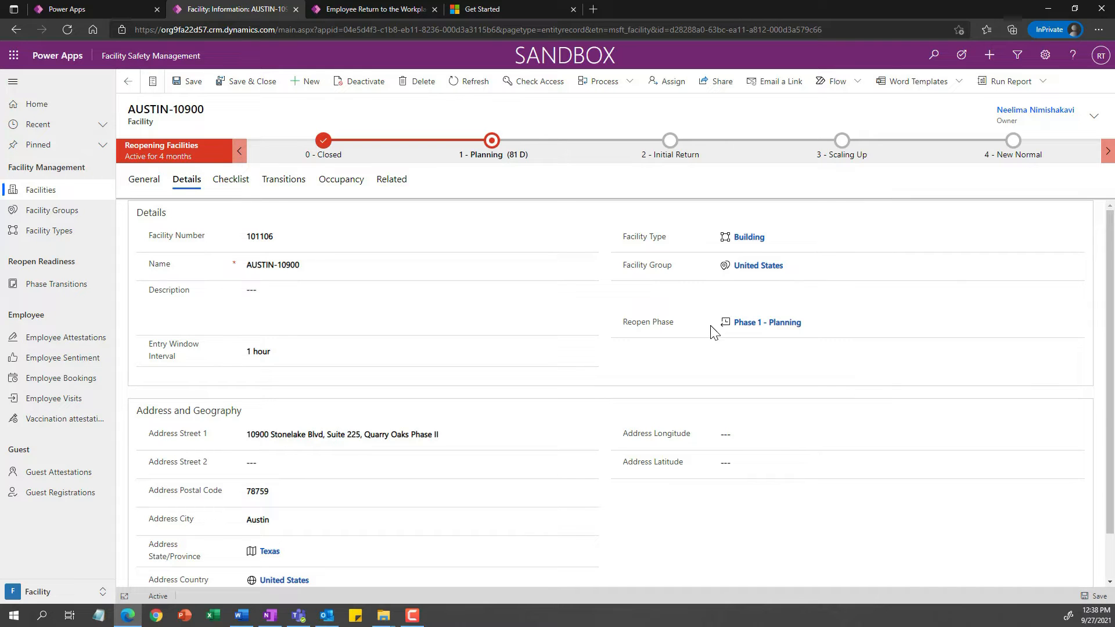
# Step: Review the facility's readiness checklist and its reopen phase transitions
pyautogui.click(229, 184)
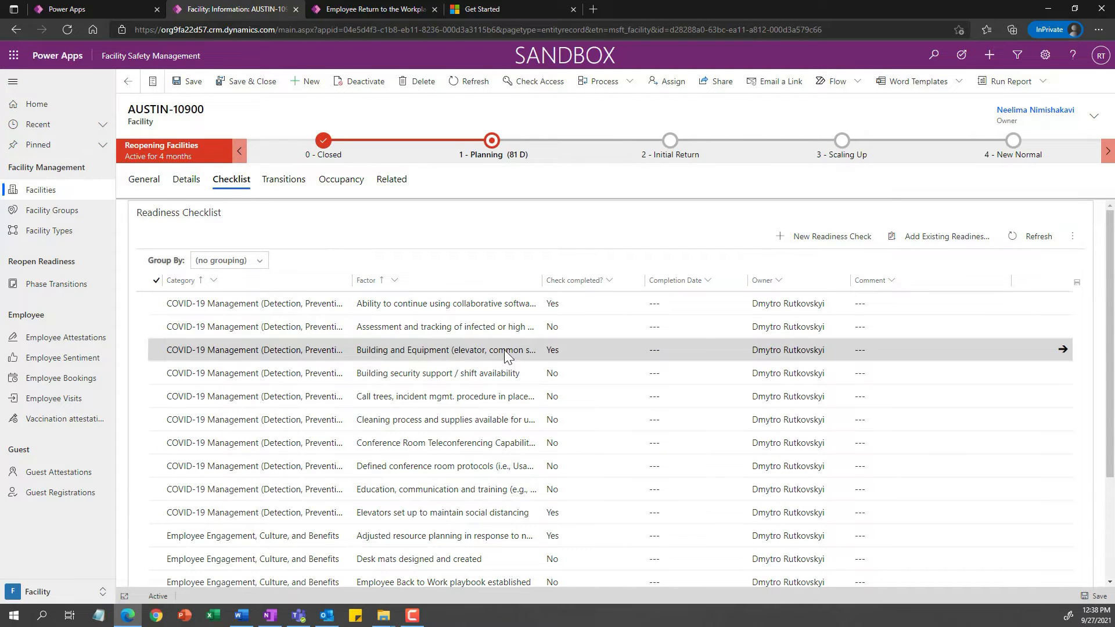
pyautogui.click(283, 186)
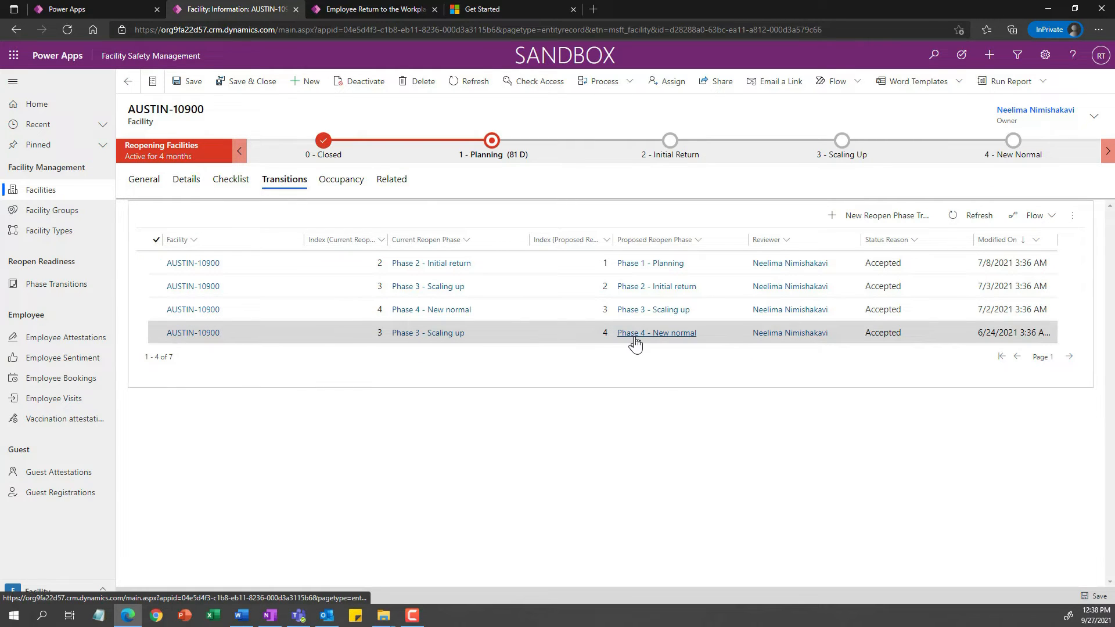
# Step: Review the AUSTIN-10900 facility's floors and areas under occupancy, and inspect the blank new floor form without saving
pyautogui.click(338, 184)
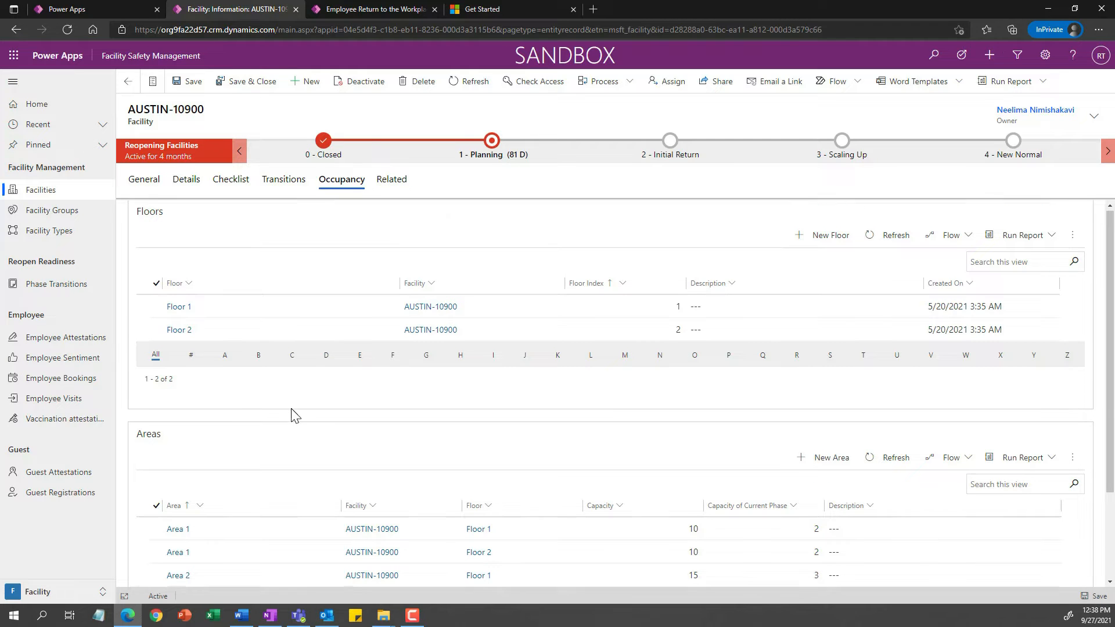
pyautogui.scroll(-2, 295, 415)
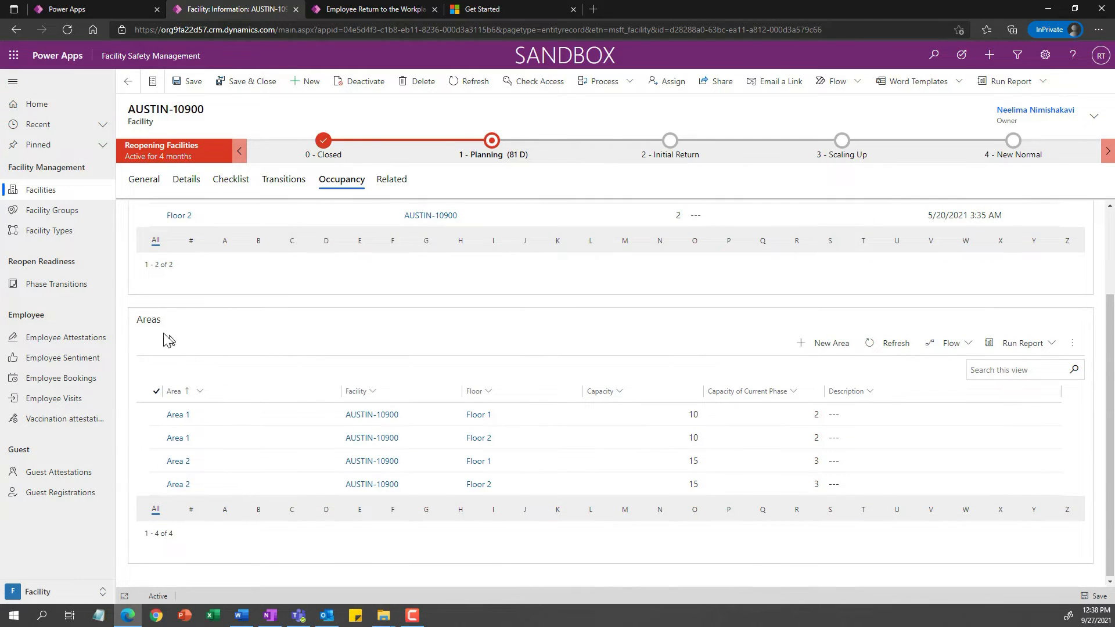
pyautogui.scroll(2, 262, 390)
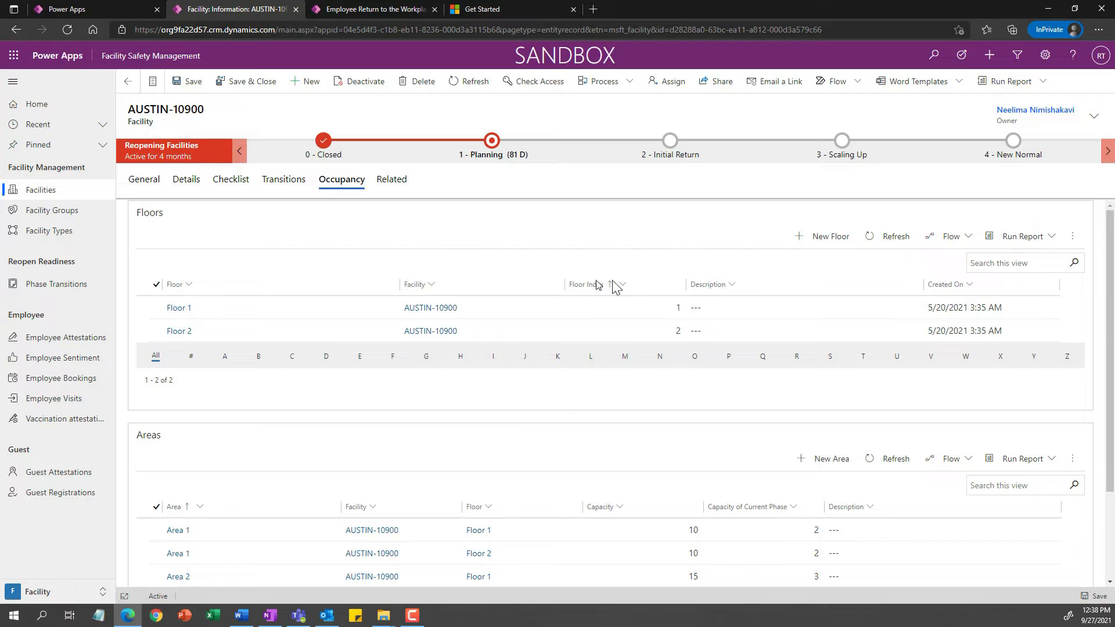
pyautogui.click(830, 238)
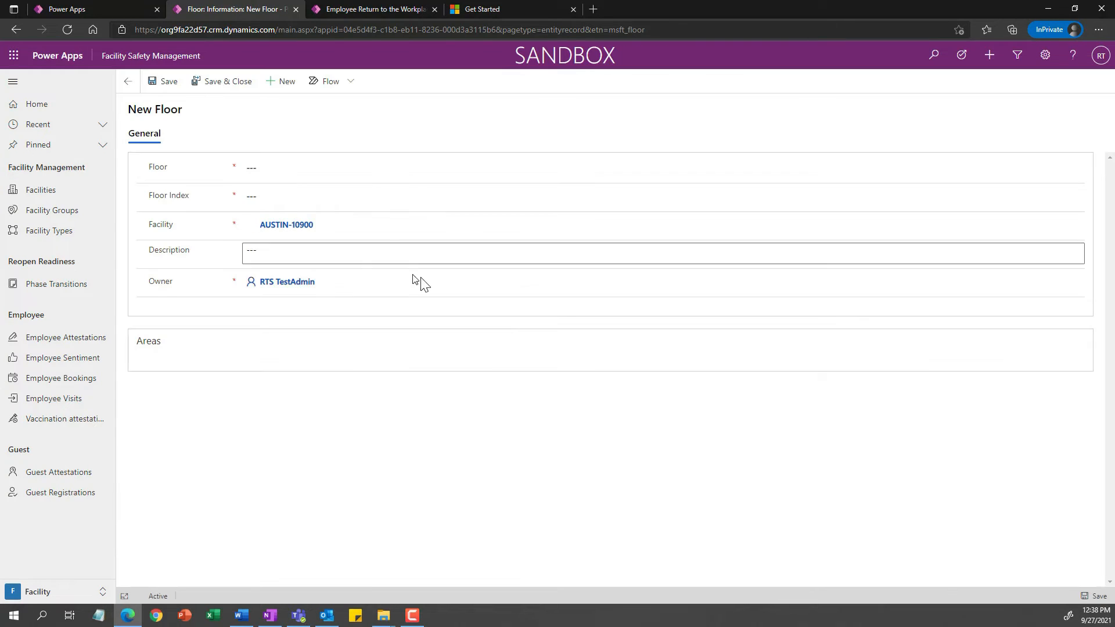
pyautogui.click(247, 228)
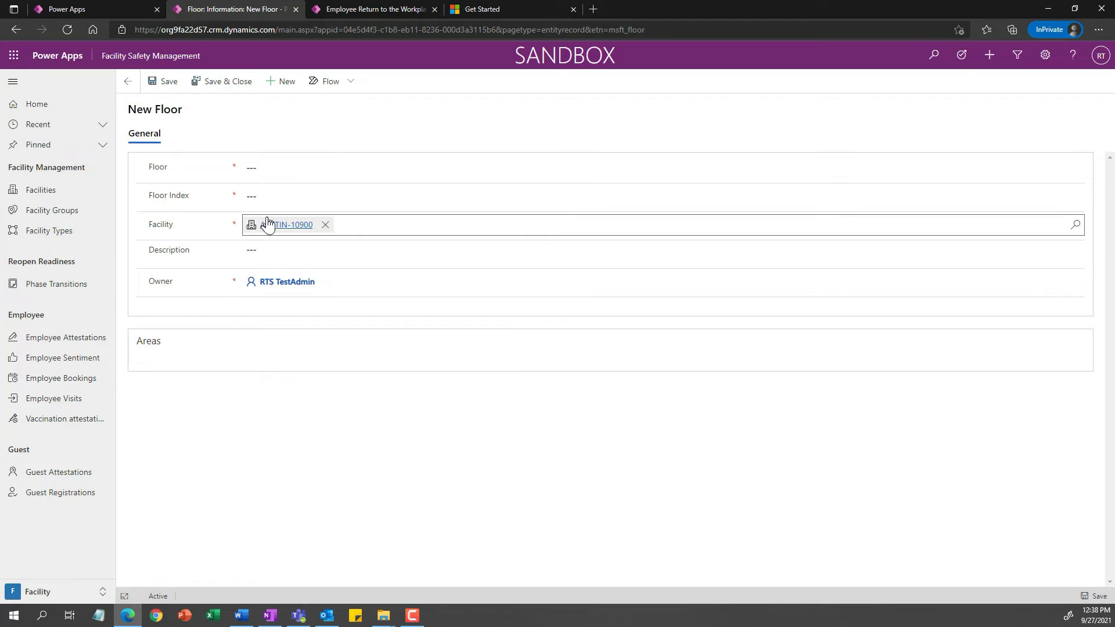
pyautogui.click(129, 82)
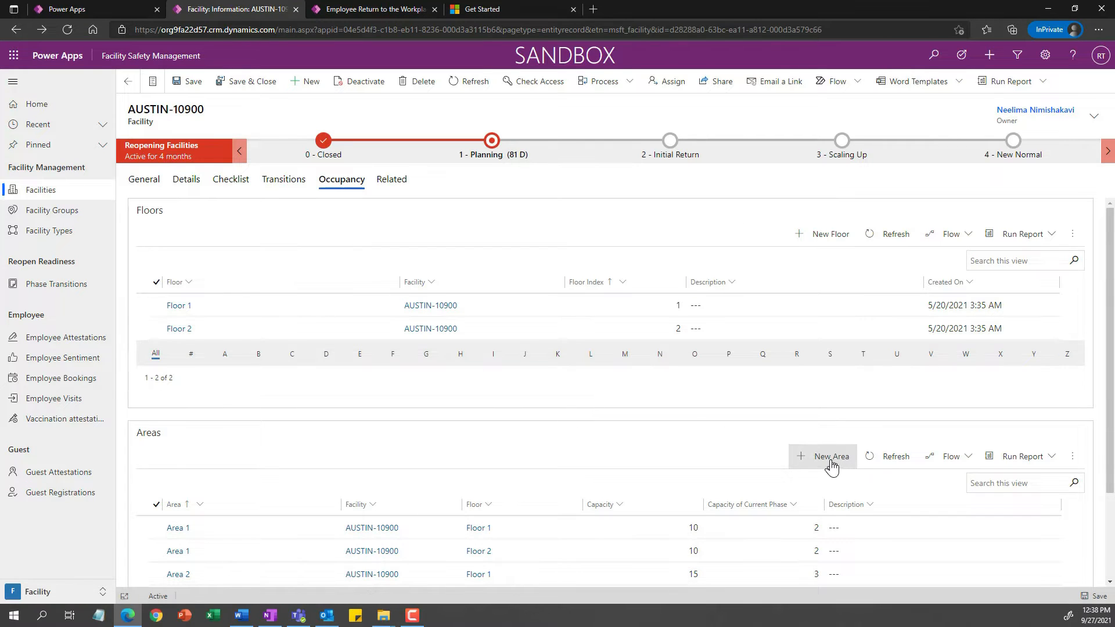
# Step: Inspect the blank new area form for the facility, including its floor lookup and capacity fields, and return without saving
pyautogui.click(832, 458)
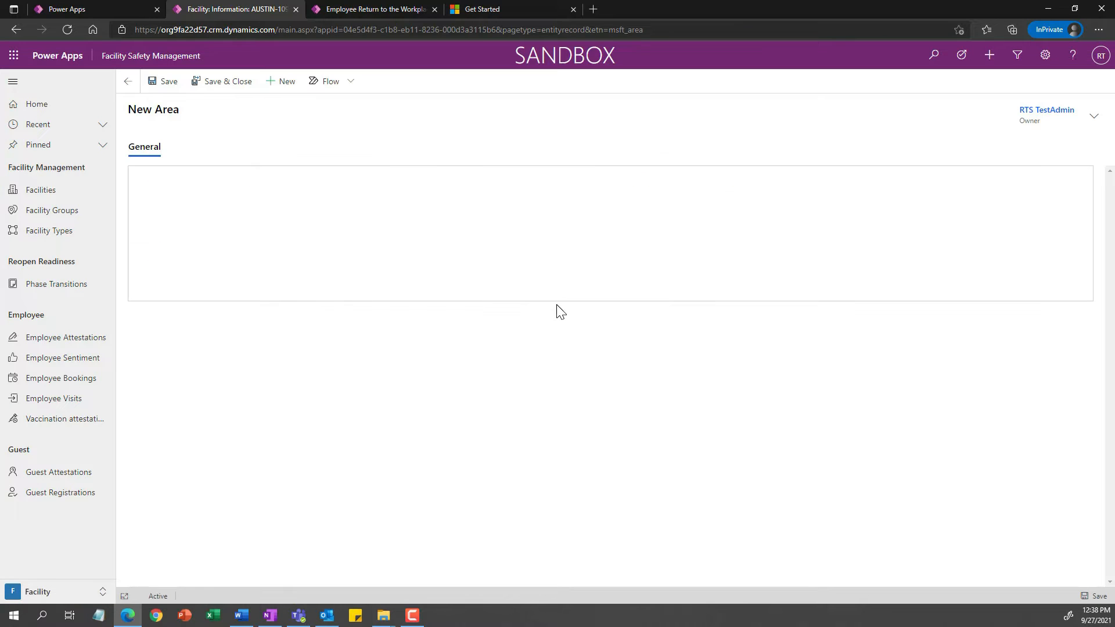
pyautogui.click(305, 237)
pyautogui.click(589, 239)
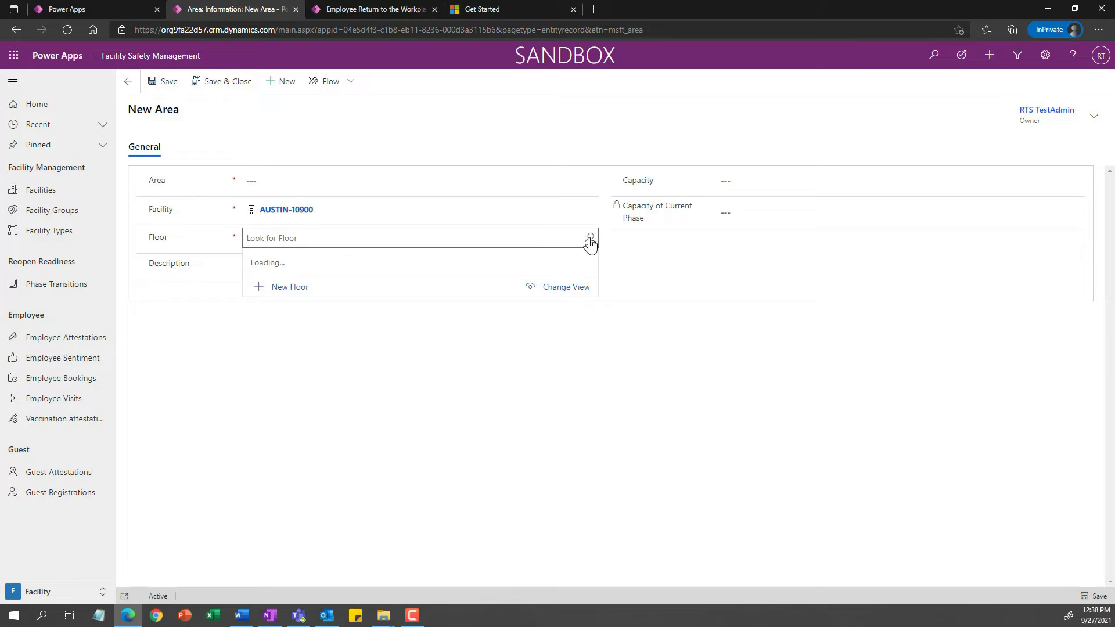
pyautogui.scroll(-1, 374, 379)
pyautogui.scroll(1, 375, 379)
pyautogui.click(659, 333)
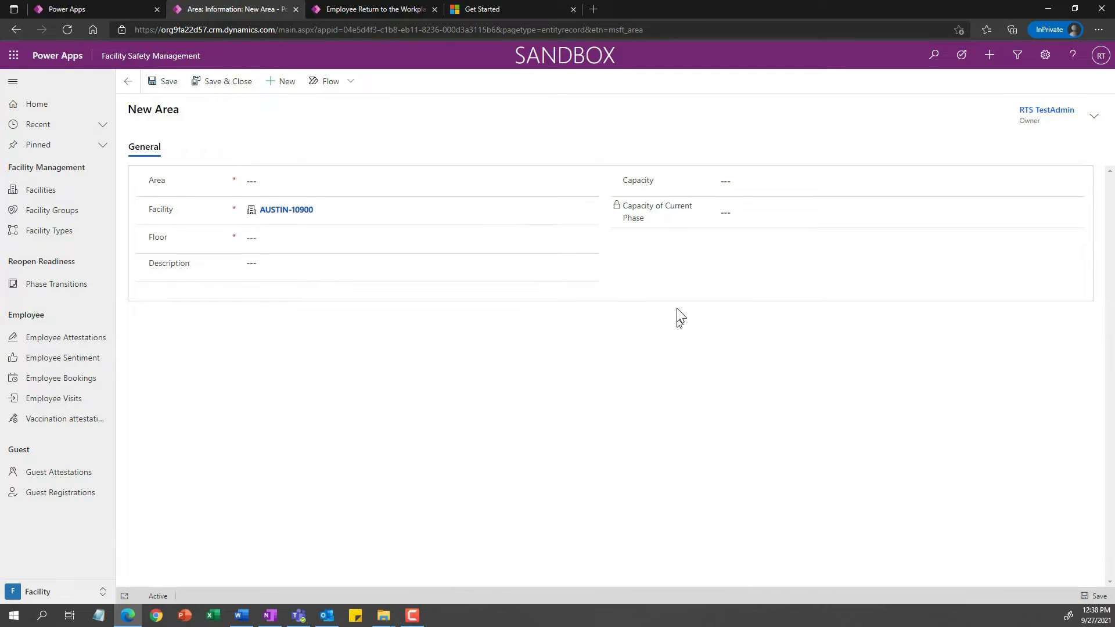
pyautogui.click(127, 82)
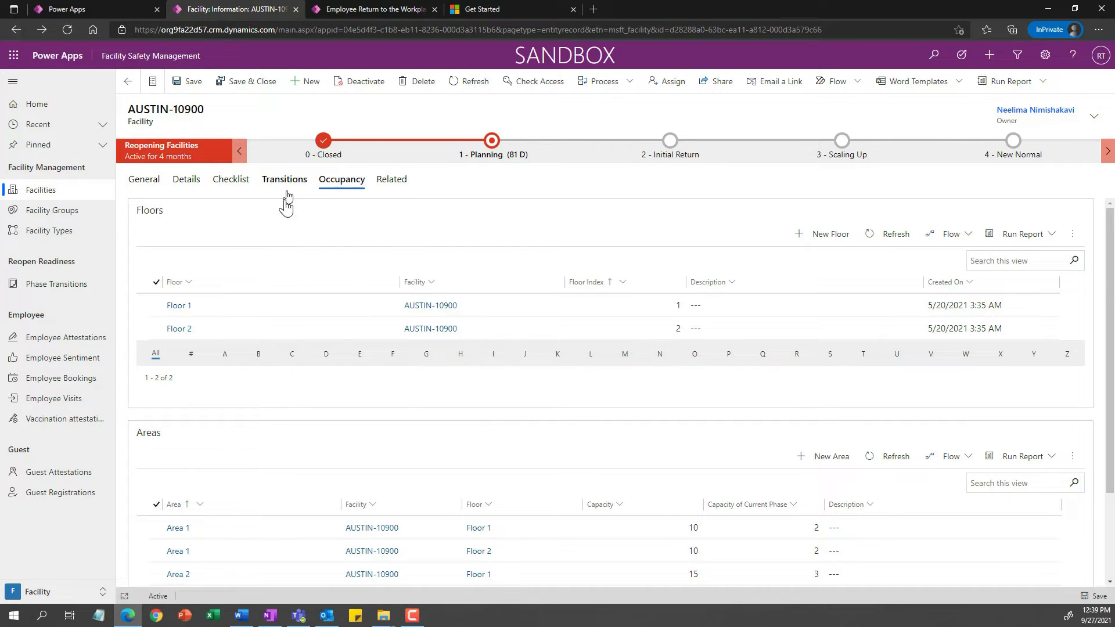
# Step: Open the facility groups, sort them ascending by parent facility group, and examine how they are nested
pyautogui.click(64, 213)
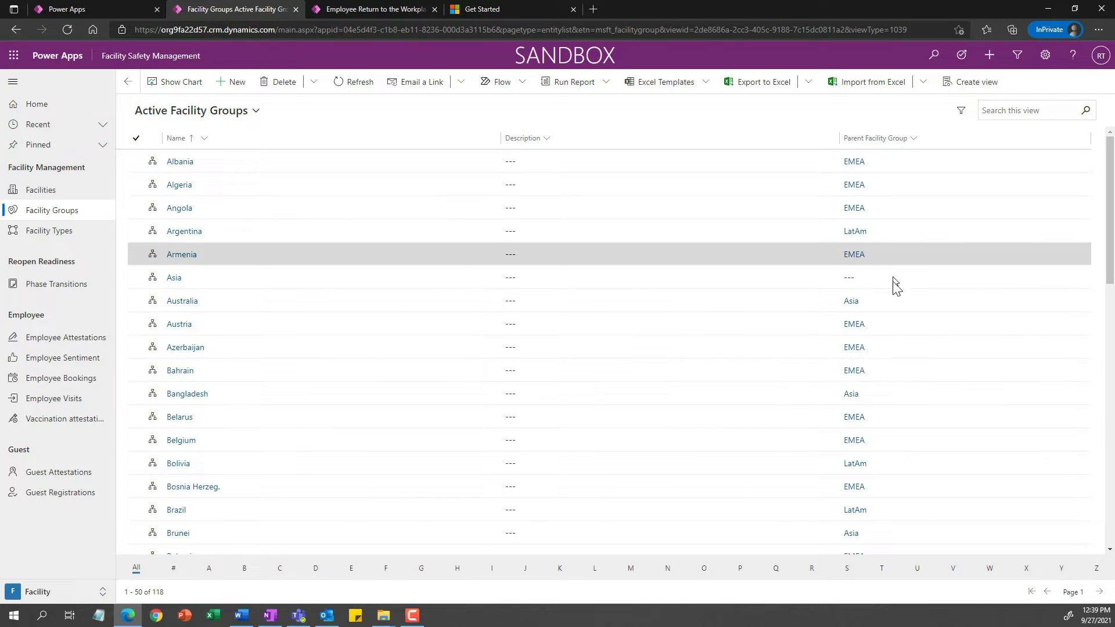
pyautogui.click(912, 141)
pyautogui.click(913, 157)
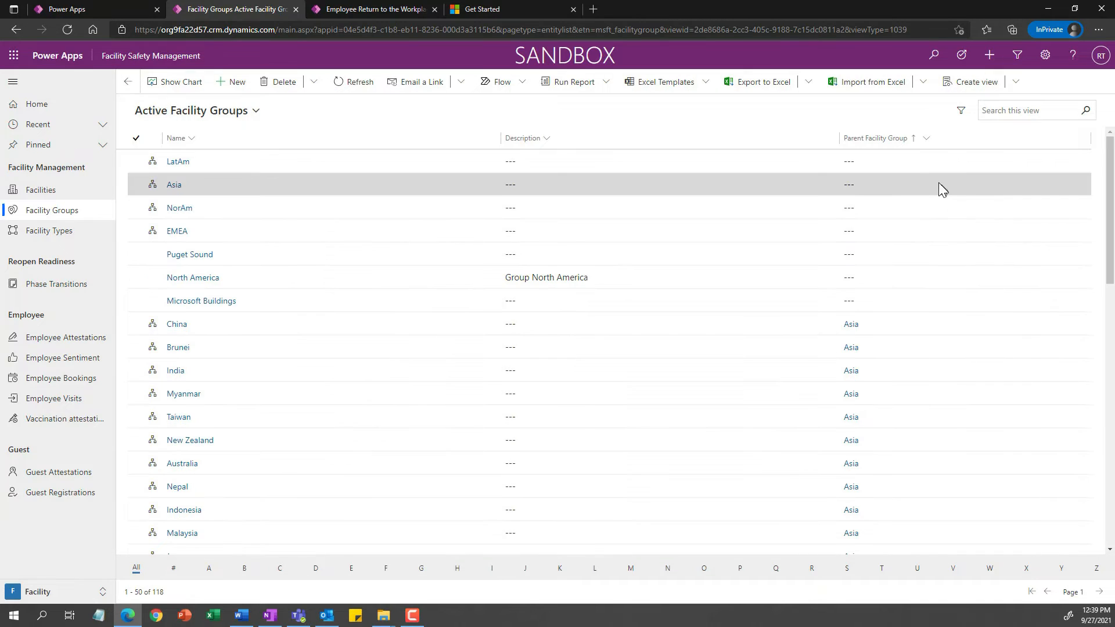
pyautogui.scroll(-5, 897, 368)
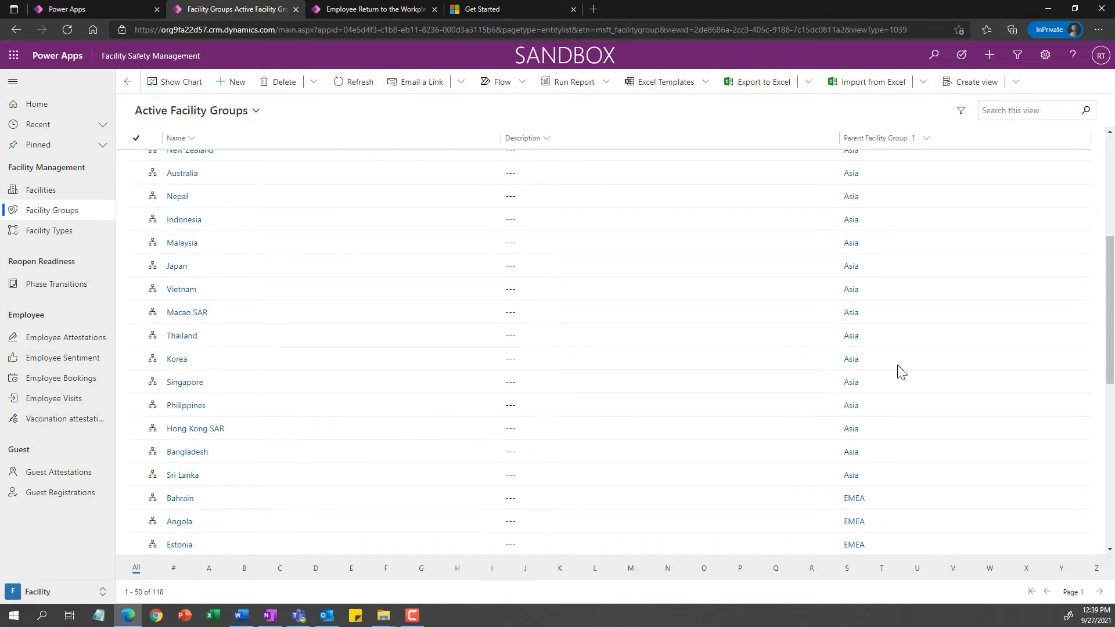
pyautogui.scroll(-5, 900, 372)
pyautogui.scroll(-2, 892, 331)
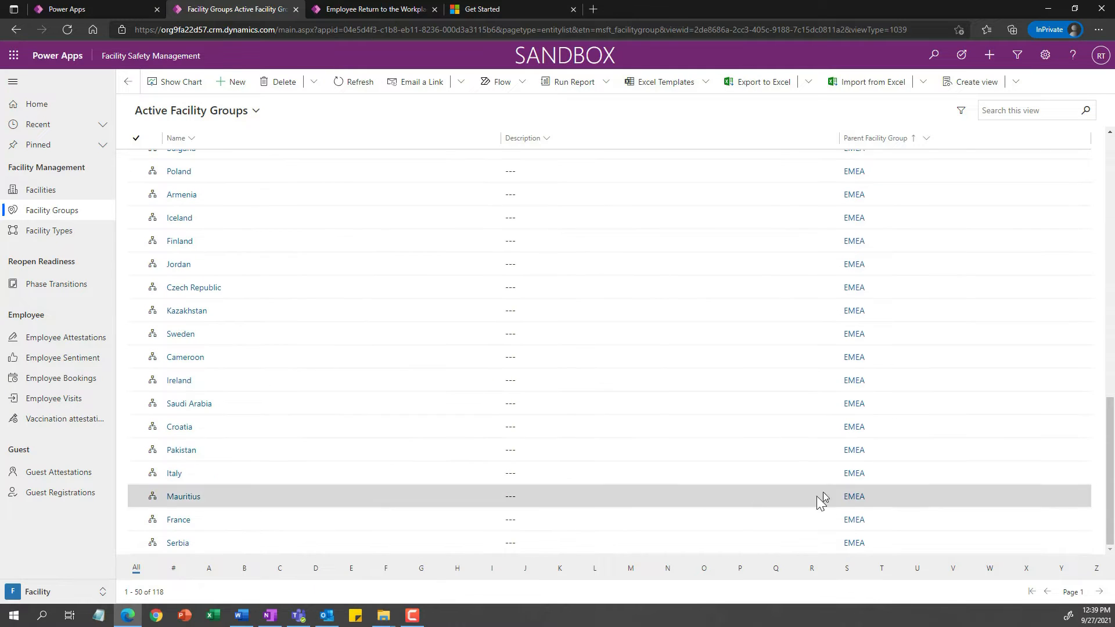
# Step: Review the facility types, and examine the phase transitions using the All Reopen Phase Transitions view
pyautogui.click(58, 237)
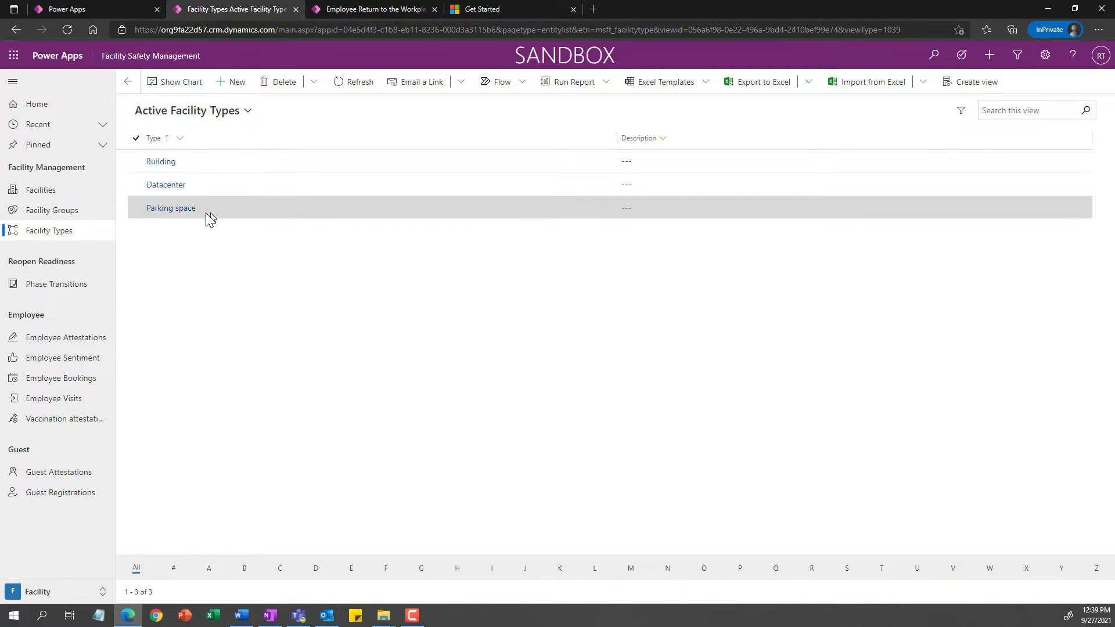
pyautogui.click(56, 288)
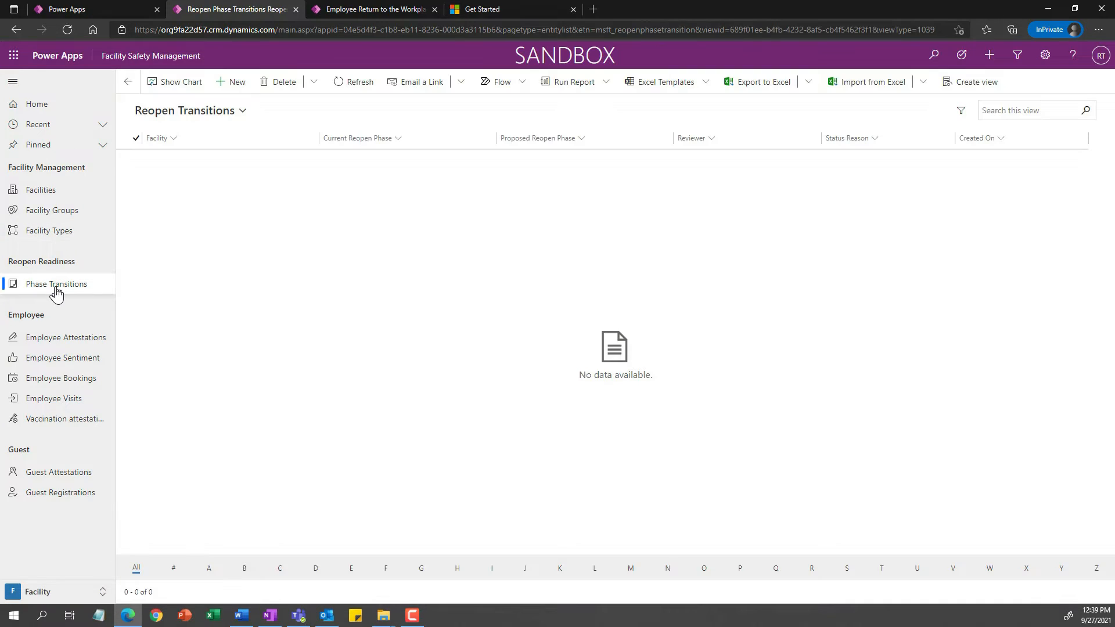
pyautogui.click(243, 112)
pyautogui.click(232, 171)
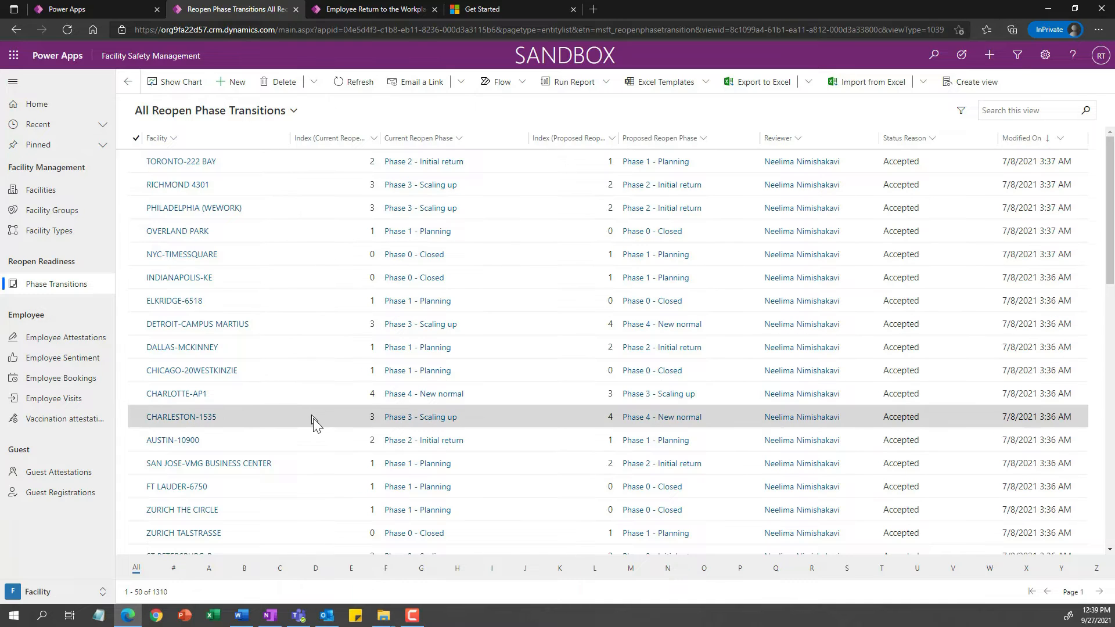
pyautogui.scroll(-5, 315, 427)
pyautogui.scroll(-5, 313, 401)
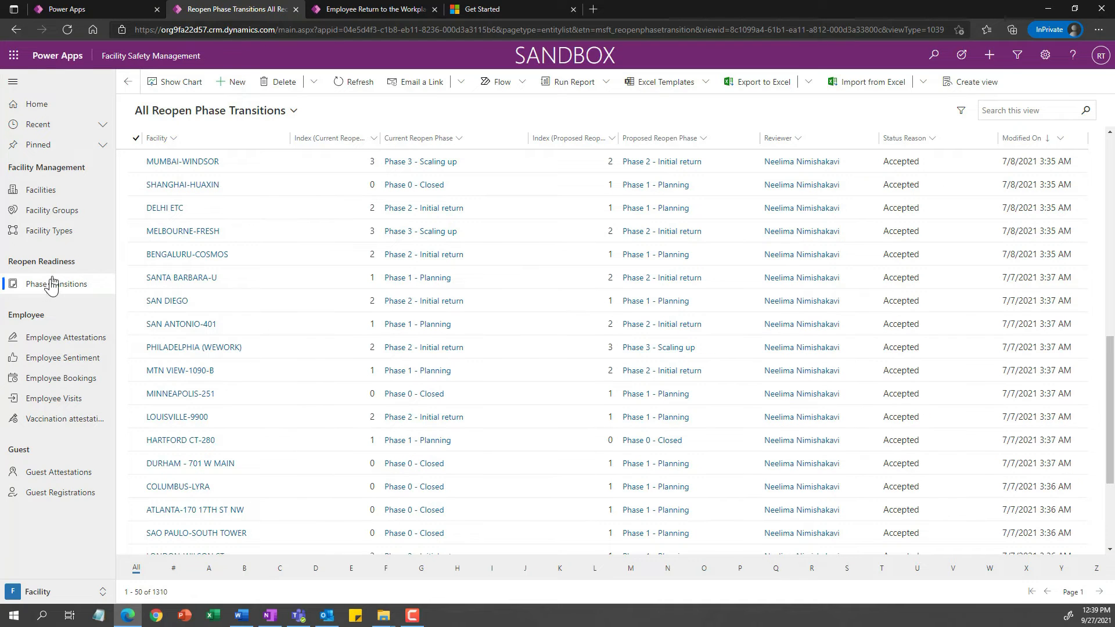
# Step: Review the employee records in turn: attestations, sentiment, bookings, visits and vaccination attestations
pyautogui.click(75, 343)
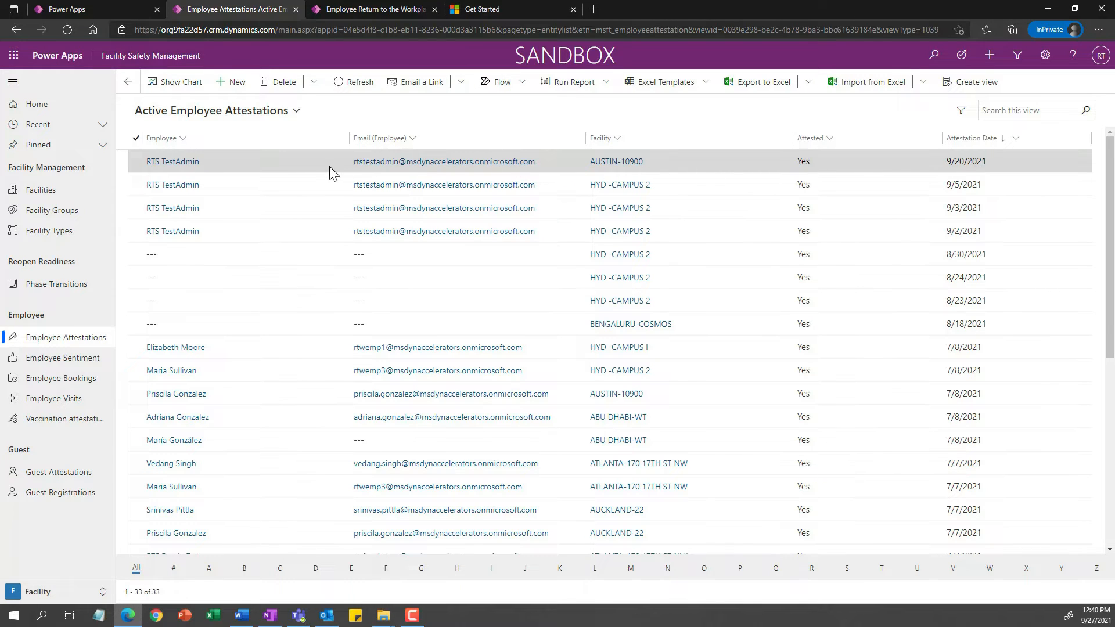
pyautogui.click(56, 366)
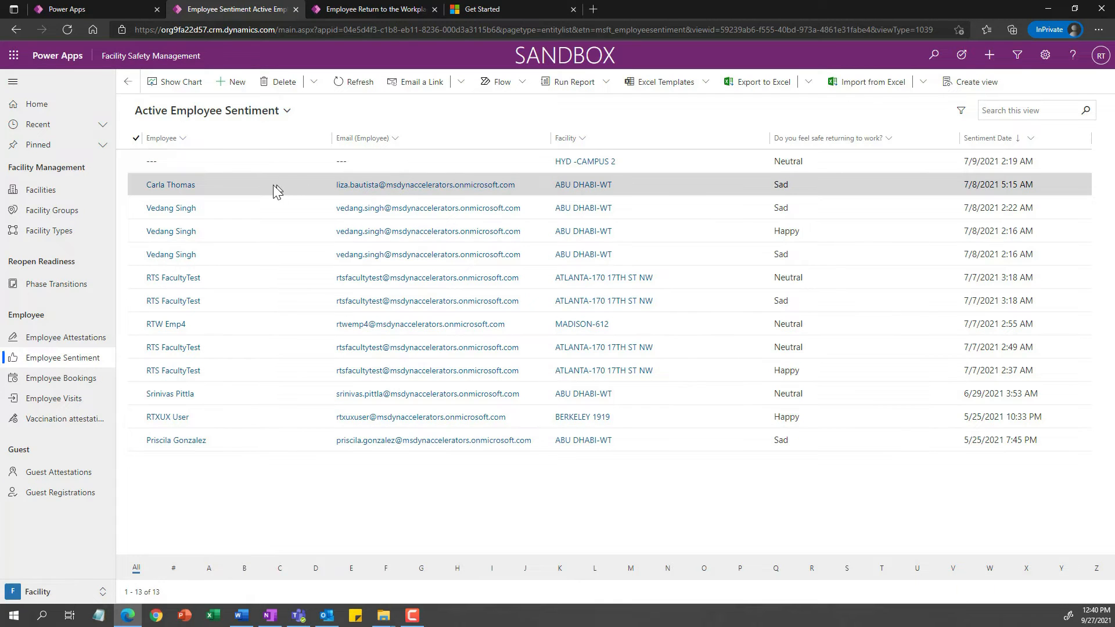
pyautogui.click(55, 378)
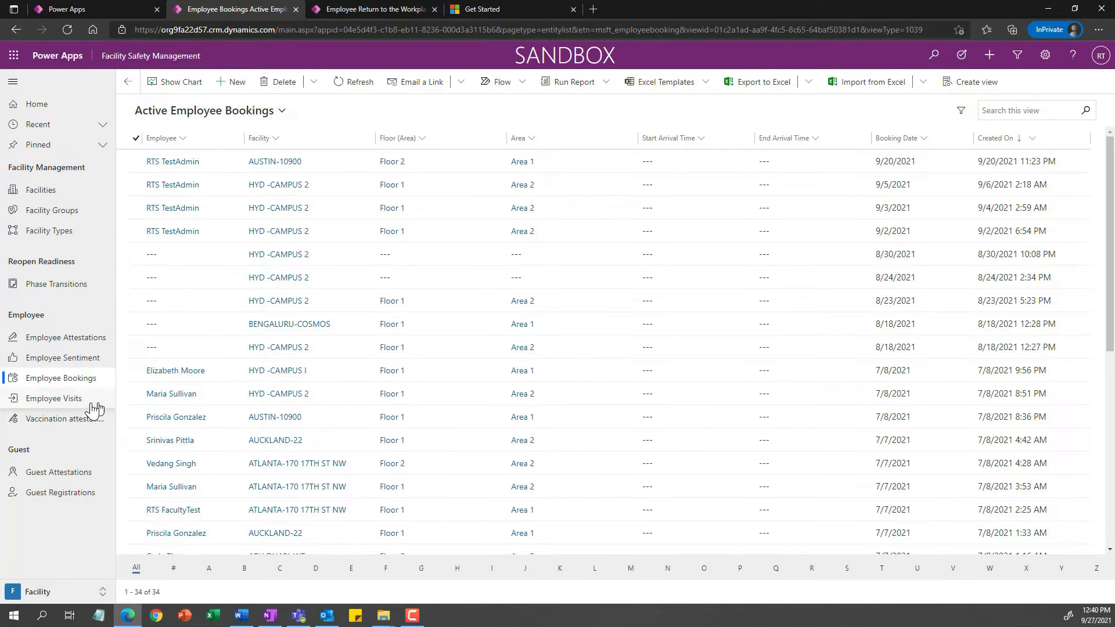
pyautogui.click(69, 400)
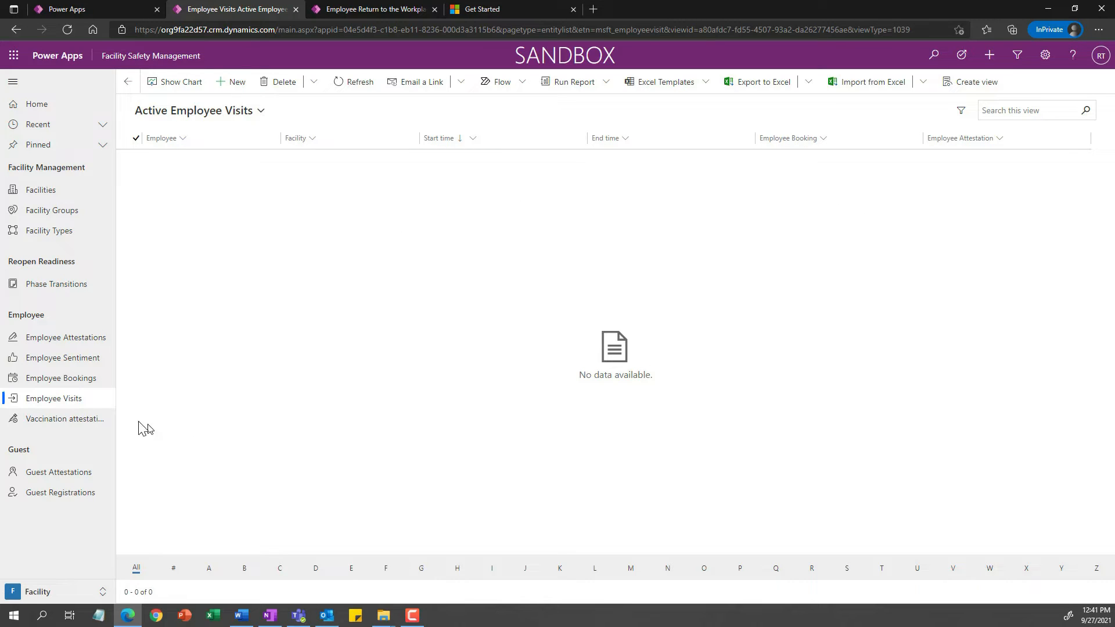
pyautogui.click(68, 426)
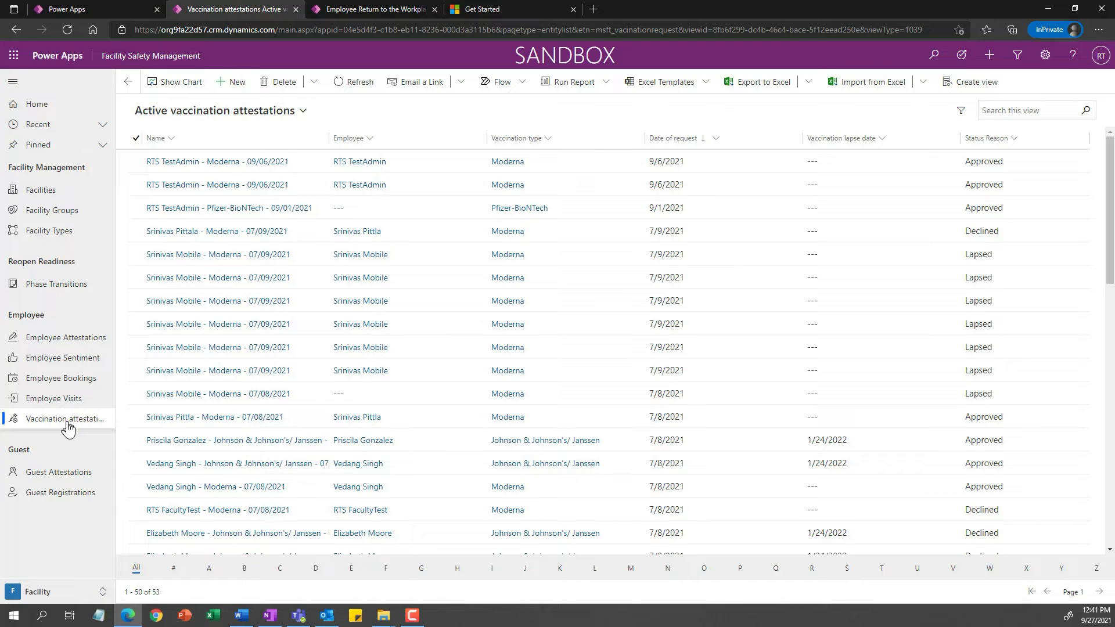
# Step: Switch to the Solution Setup area and examine the Default solution setting's company name, employee app features and terms
pyautogui.click(78, 595)
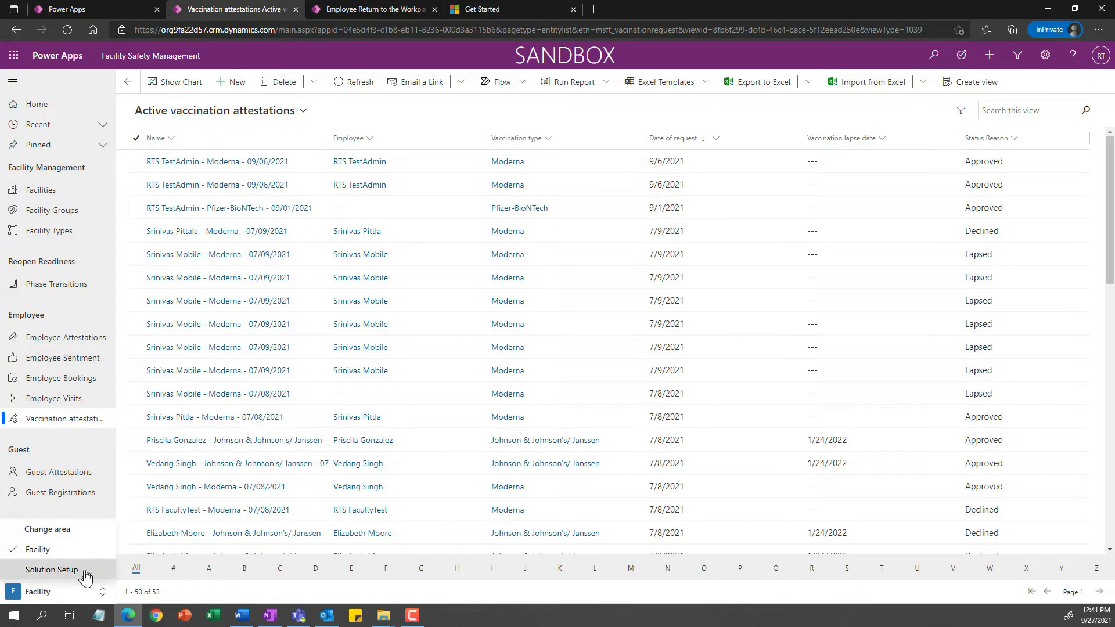
pyautogui.click(78, 572)
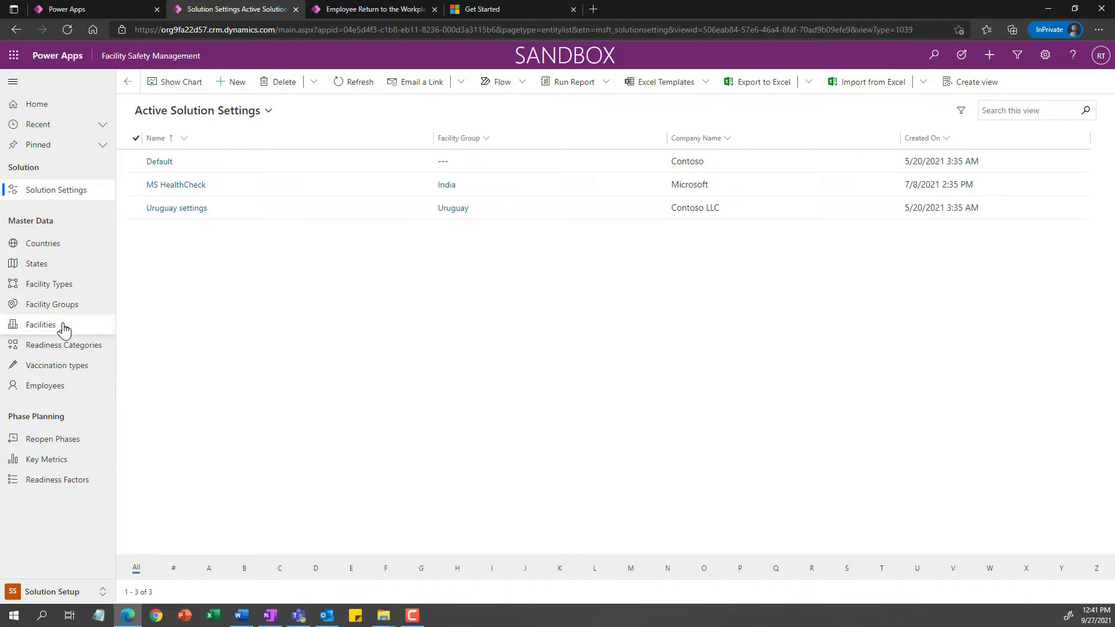
pyautogui.click(160, 162)
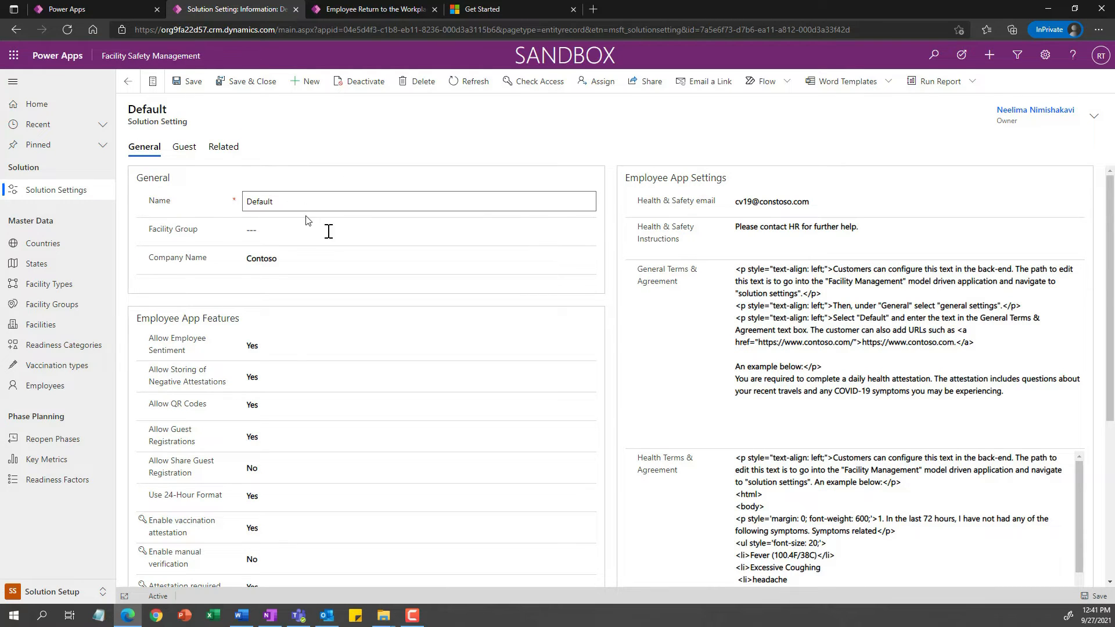
pyautogui.moveTo(285, 260); pyautogui.dragTo(236, 257)
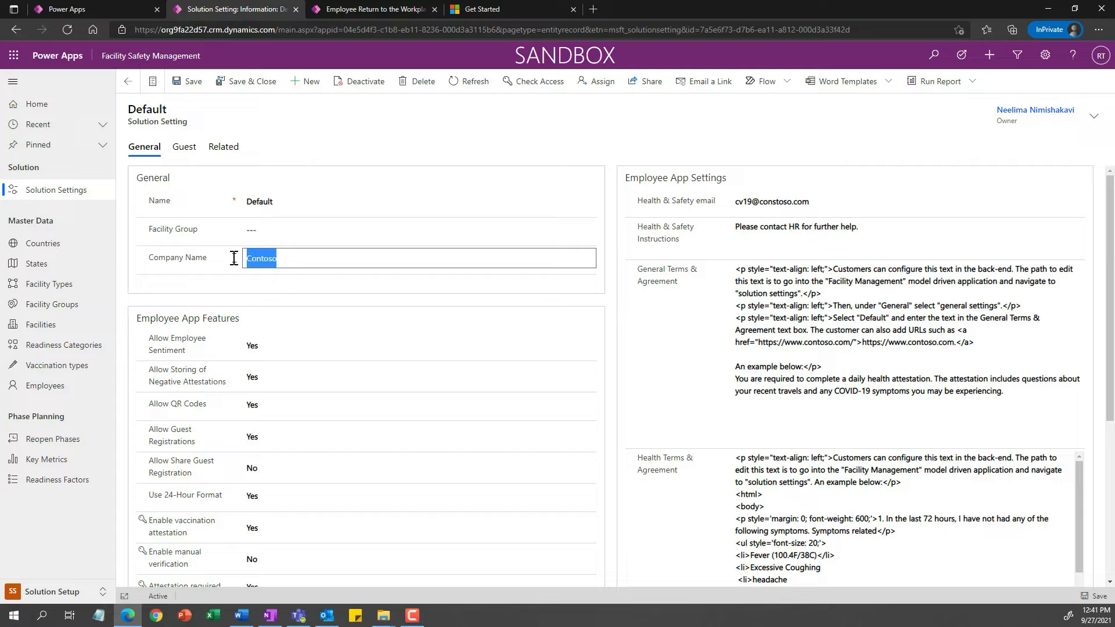
pyautogui.scroll(-3, 357, 336)
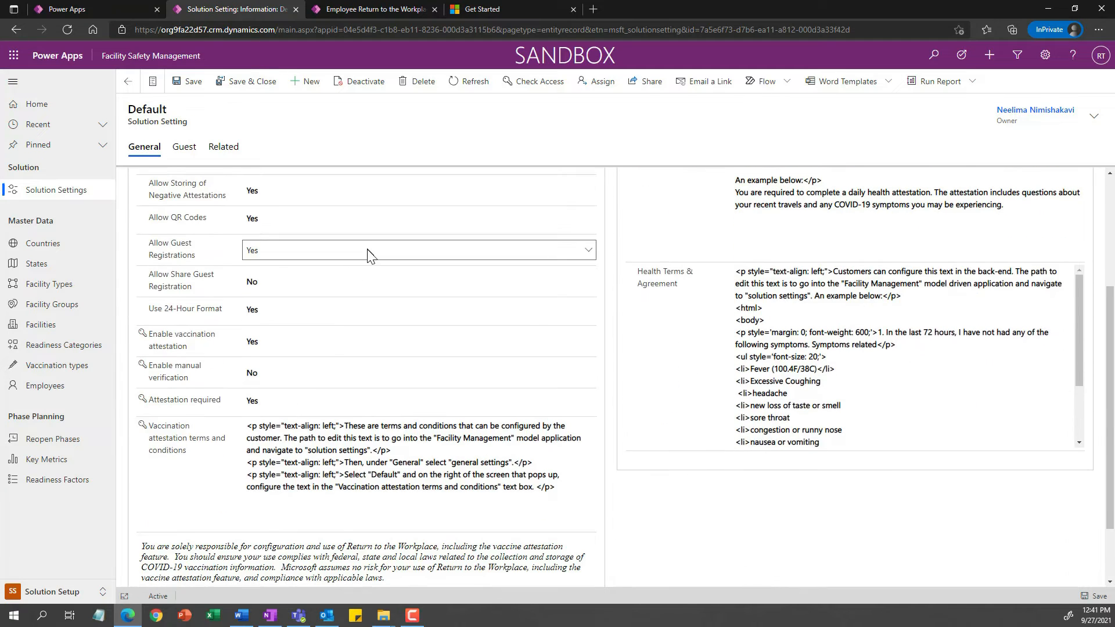
pyautogui.scroll(1, 369, 251)
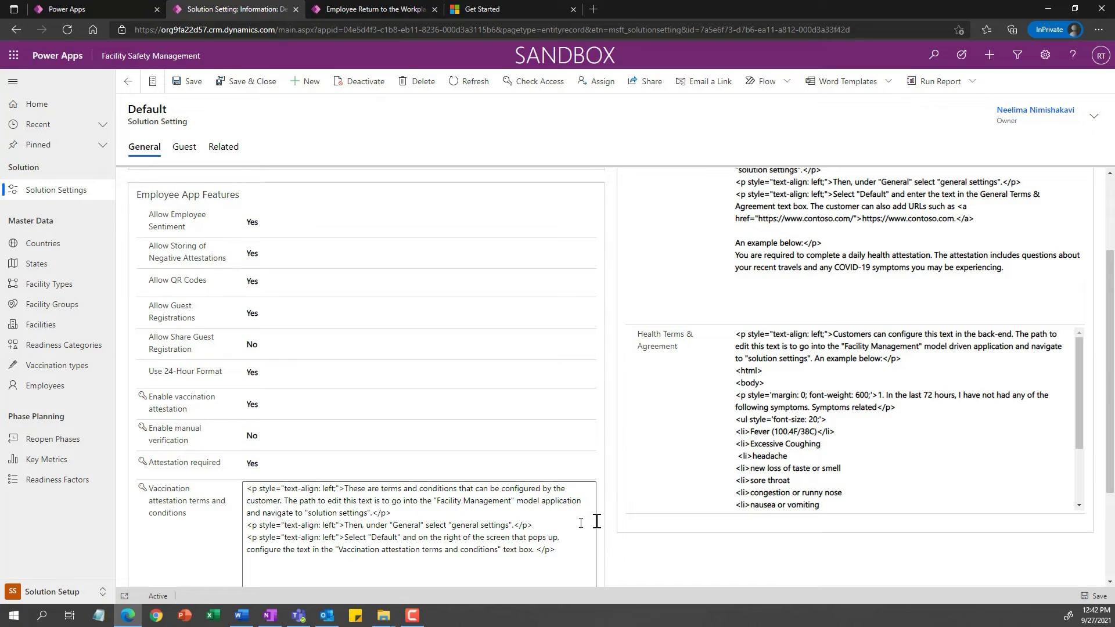
pyautogui.scroll(3, 688, 437)
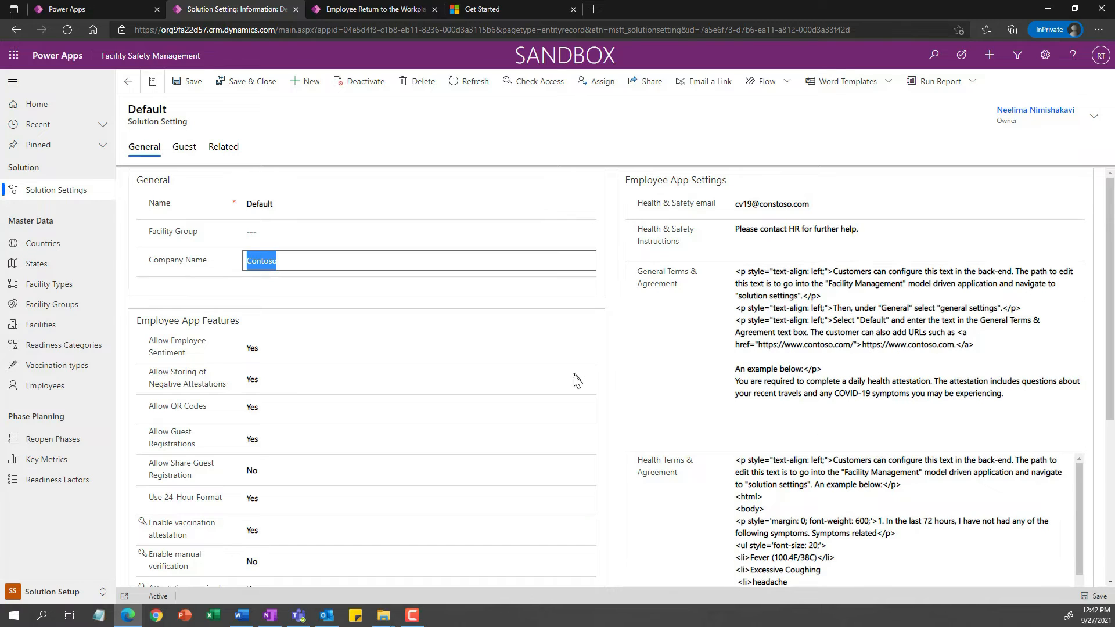
# Step: Examine the Default solution setting's guest terms and portal options, and leave the record
pyautogui.click(186, 149)
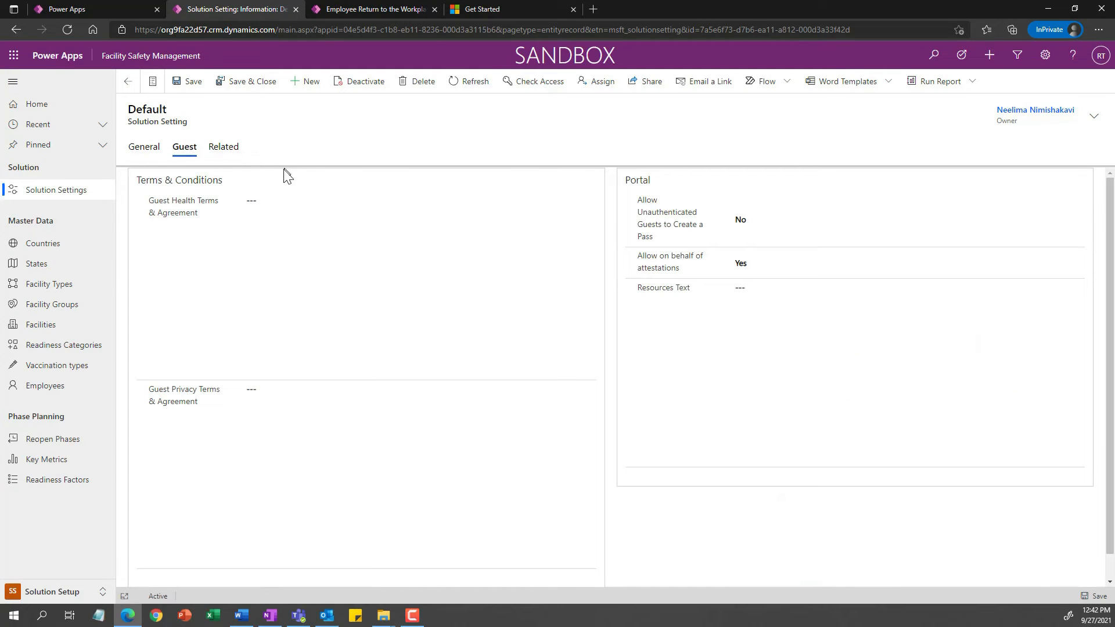
pyautogui.click(140, 152)
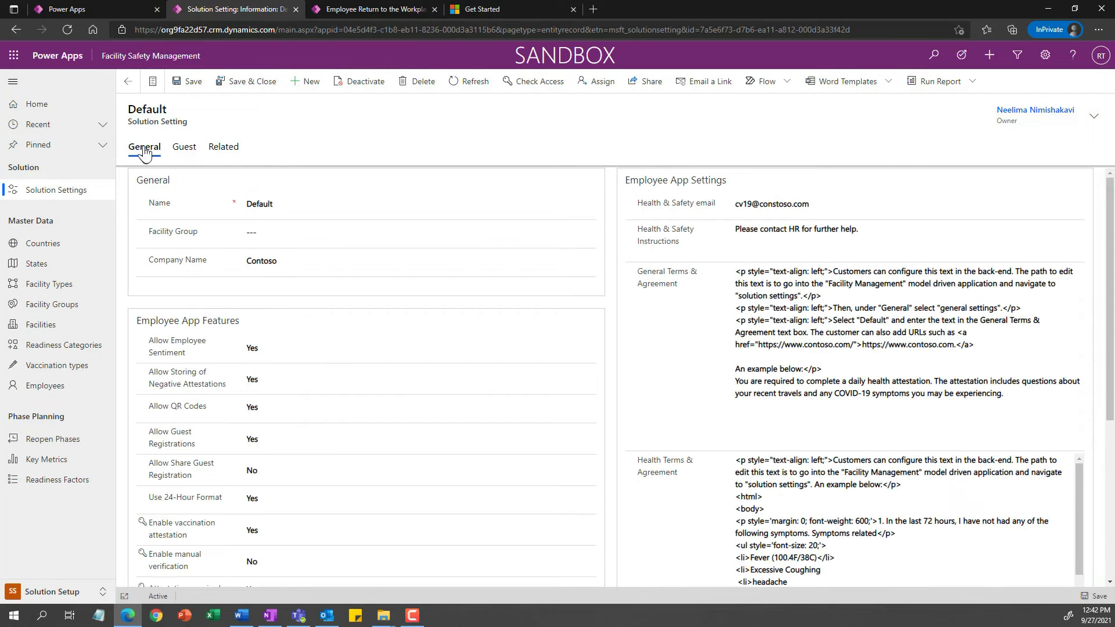
pyautogui.click(129, 83)
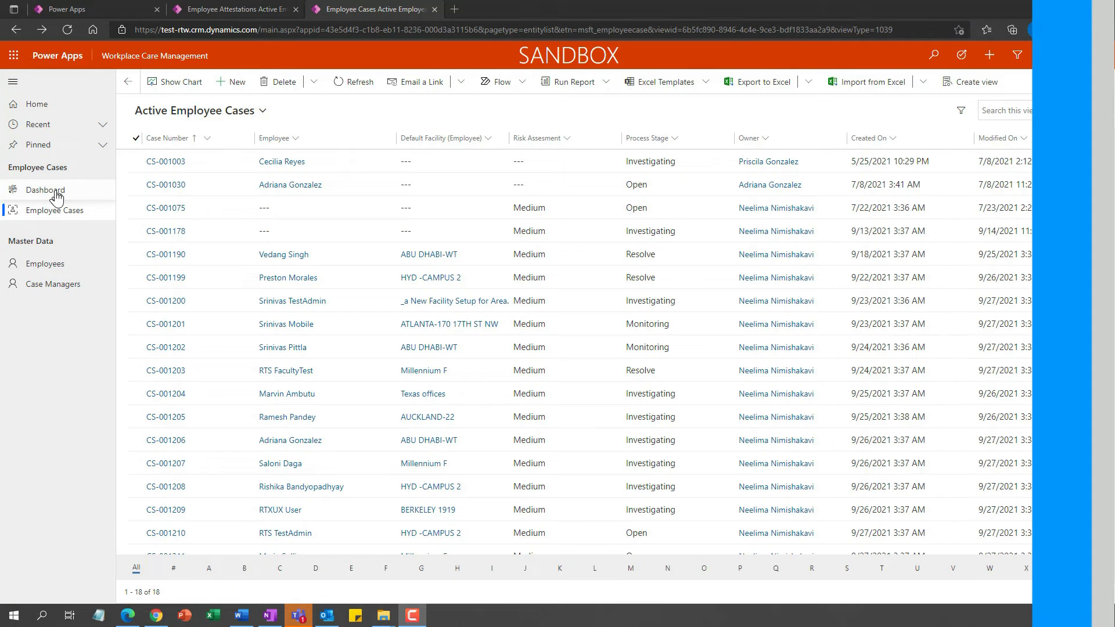
# Step: In the Workplace Care Management app, view the dashboard and open the list of employee cases
pyautogui.click(56, 194)
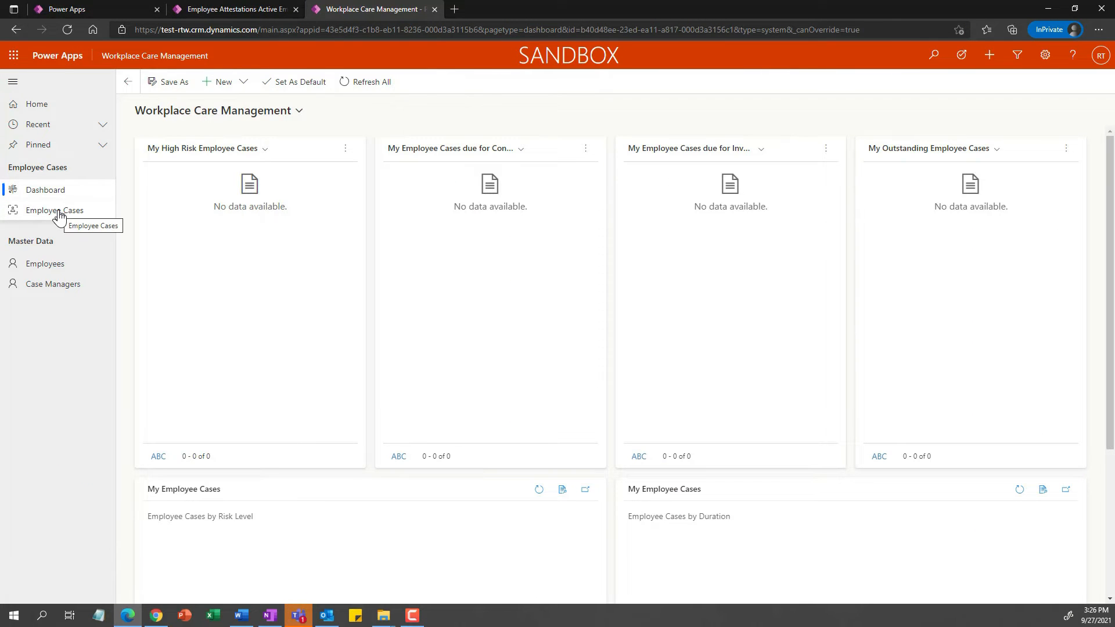
pyautogui.click(59, 216)
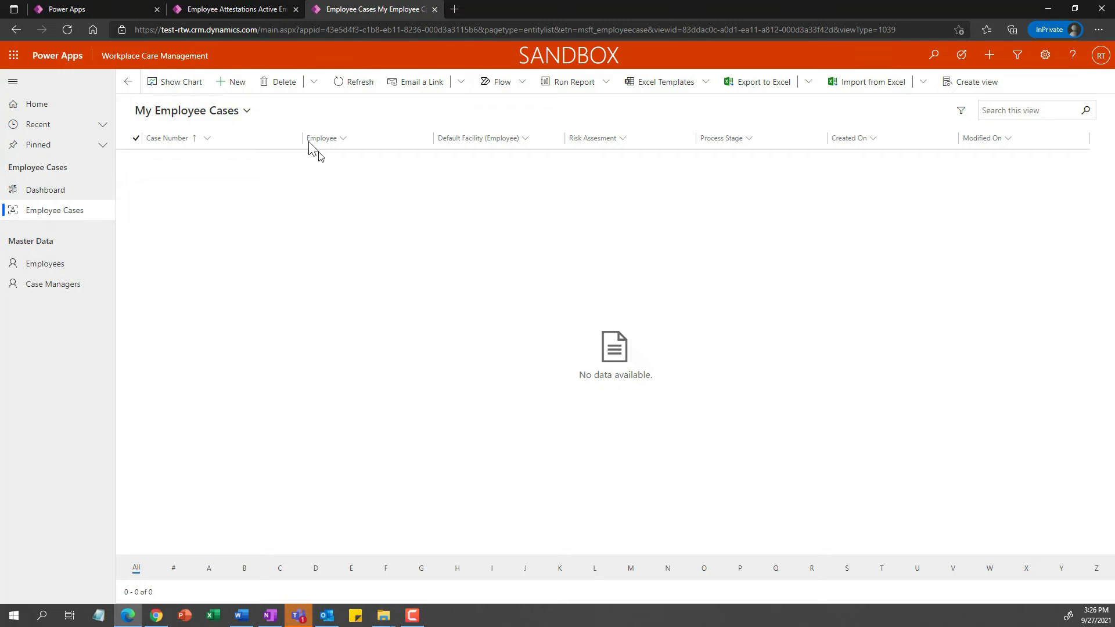
# Step: Show the active employee cases and open the ABU DHABI-WT case that is in the Resolve stage
pyautogui.click(247, 113)
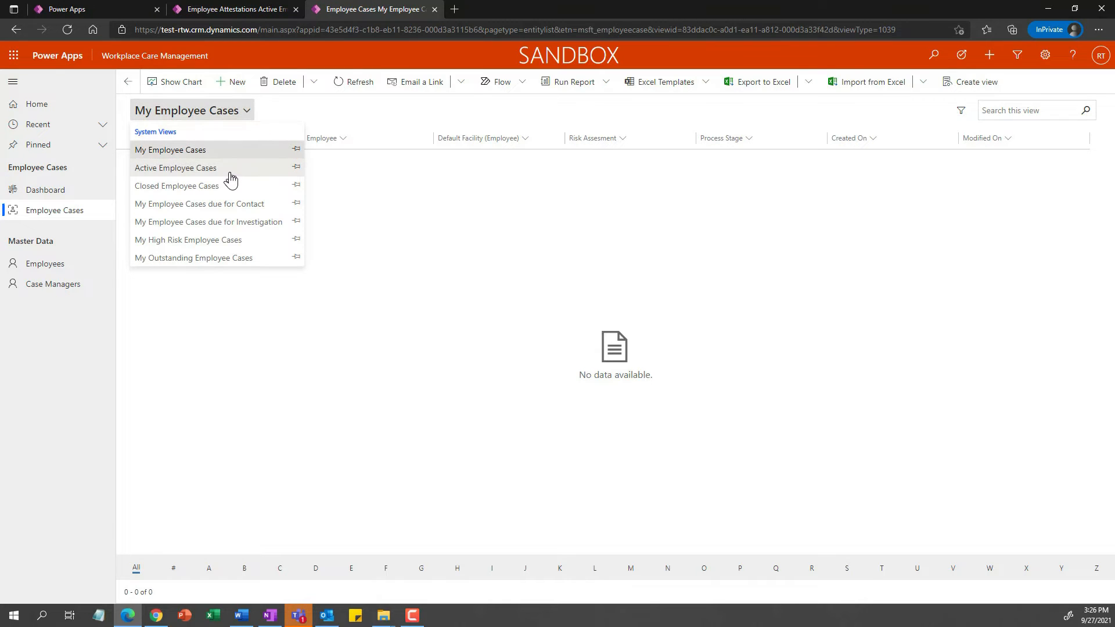
pyautogui.click(230, 170)
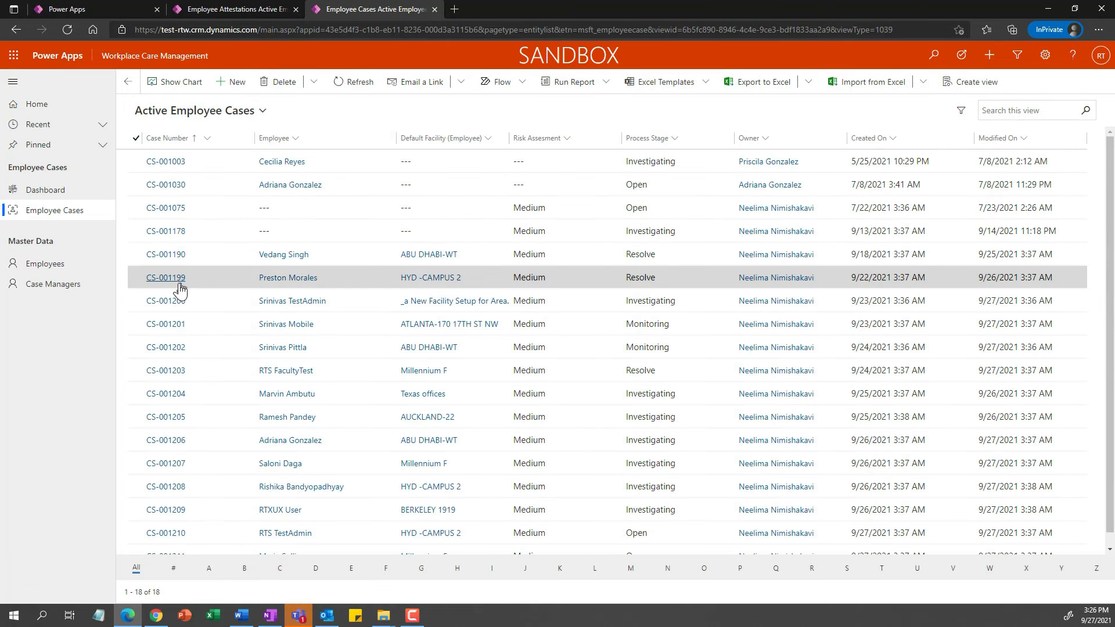
pyautogui.click(178, 257)
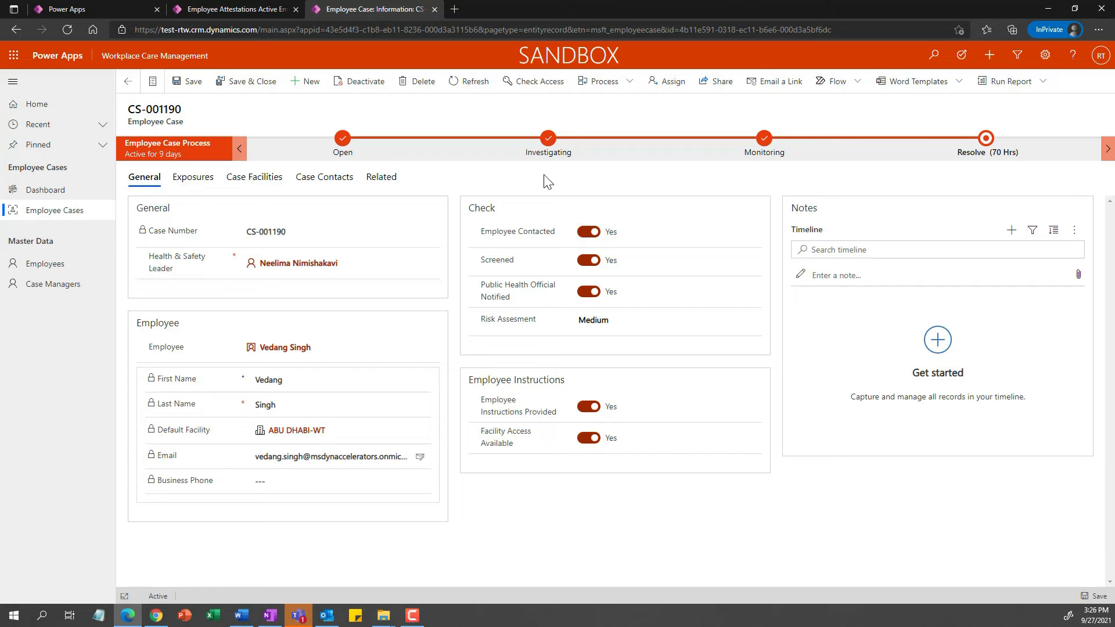
# Step: Examine the Investigating, Monitoring and Resolve stages of the employee case process, and close the stage details
pyautogui.click(549, 149)
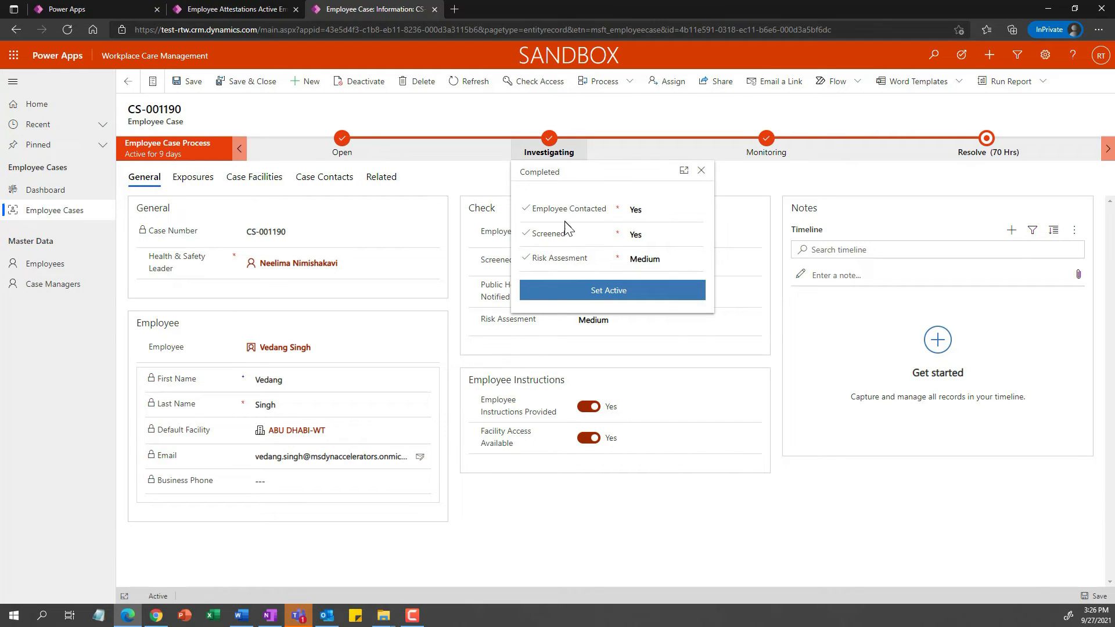
pyautogui.click(766, 149)
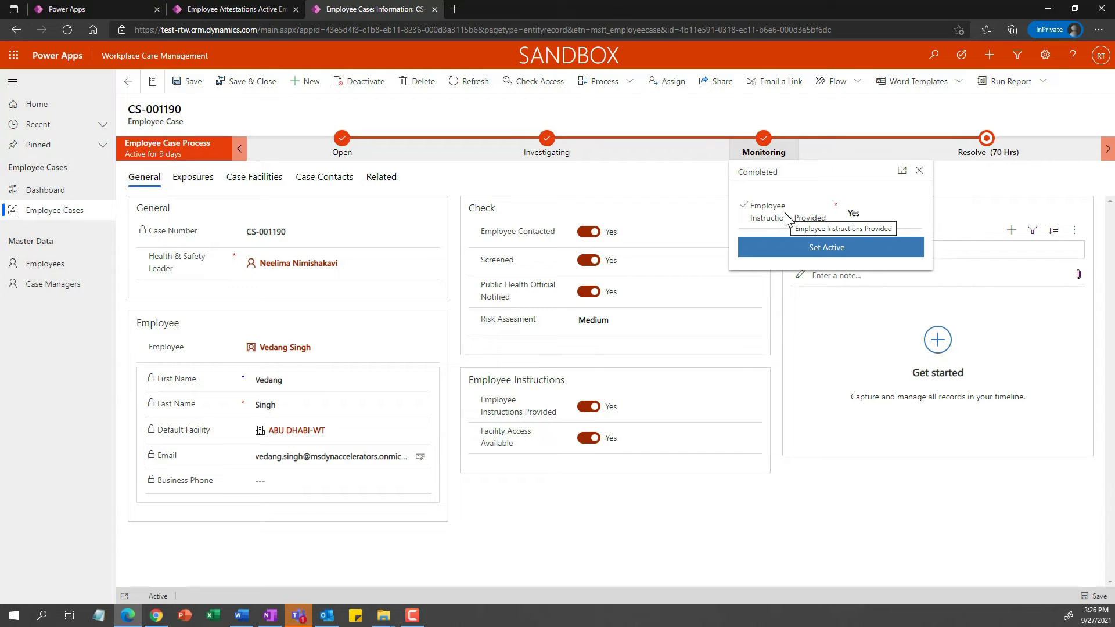
pyautogui.click(979, 149)
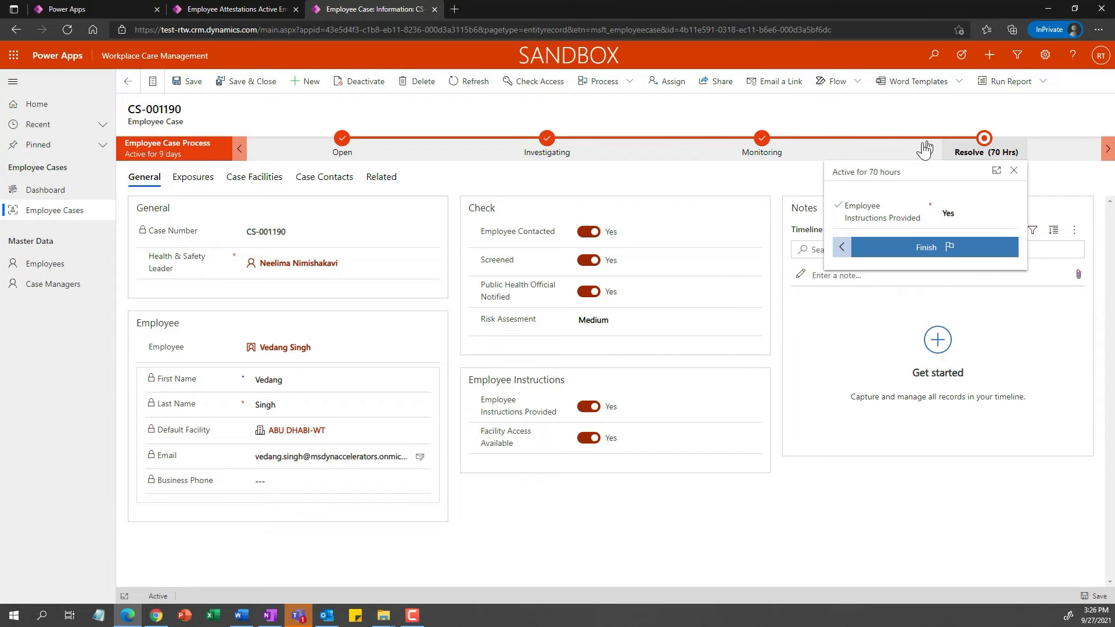
pyautogui.click(775, 193)
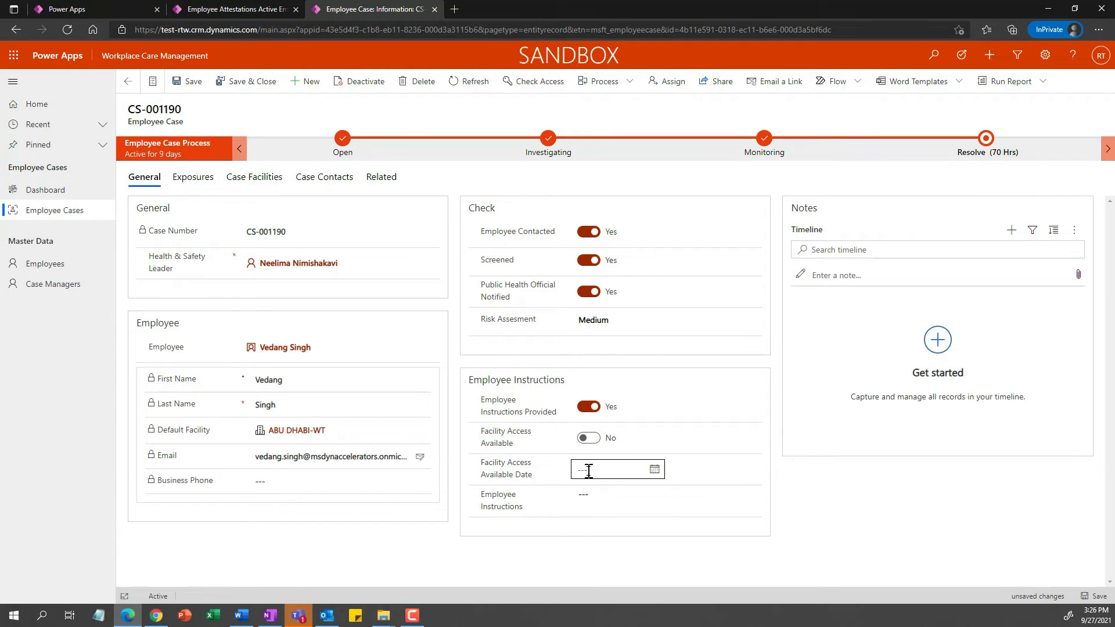
# Step: Set Facility Access Available to No with the date 10/5/2021, enter the instructions "Please have a Covid-19 Testing completed before this date", and save the case
pyautogui.click(621, 471)
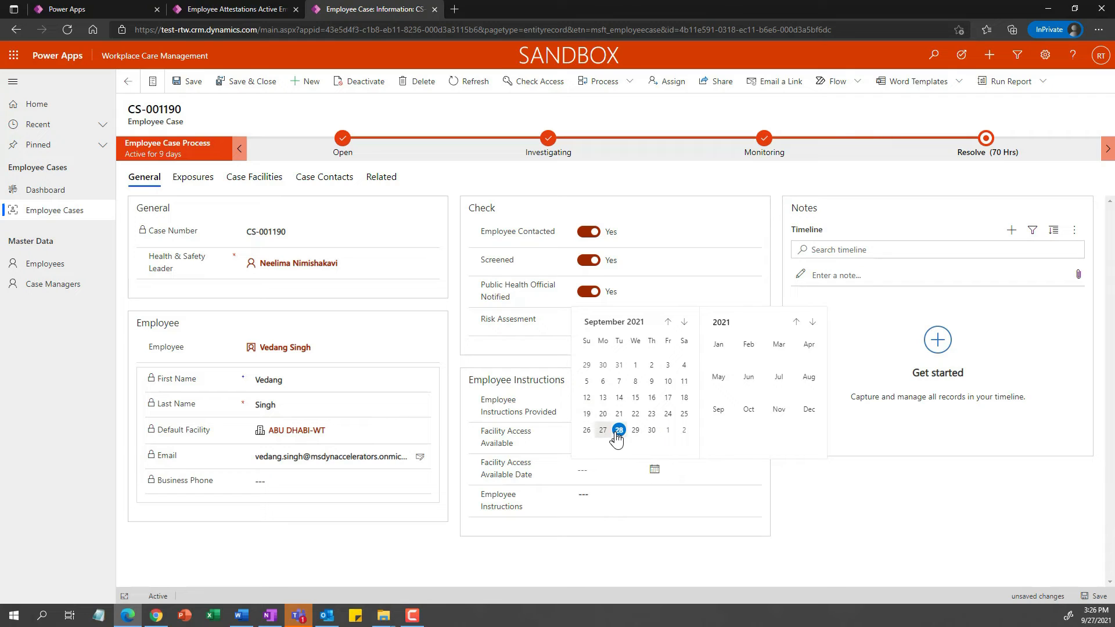
pyautogui.click(684, 323)
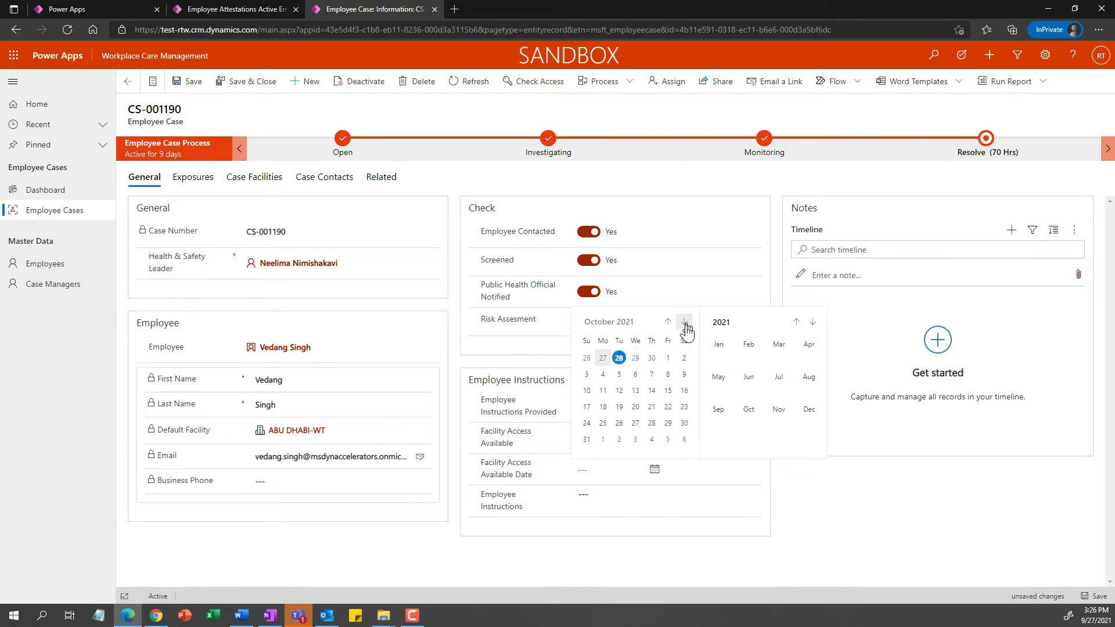
pyautogui.click(620, 373)
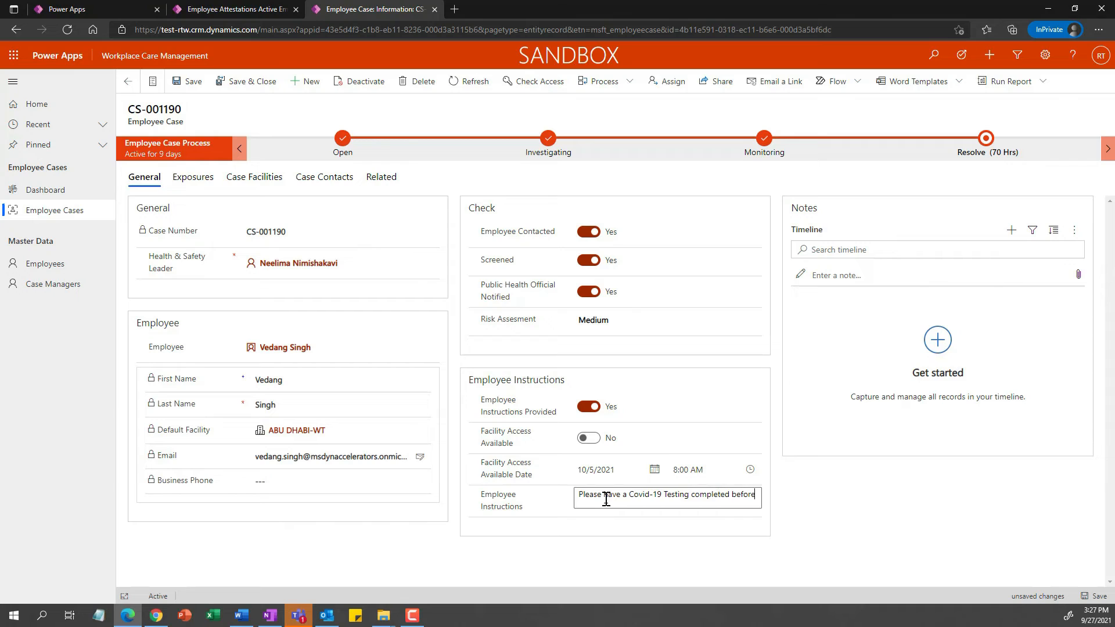
pyautogui.write('this date')
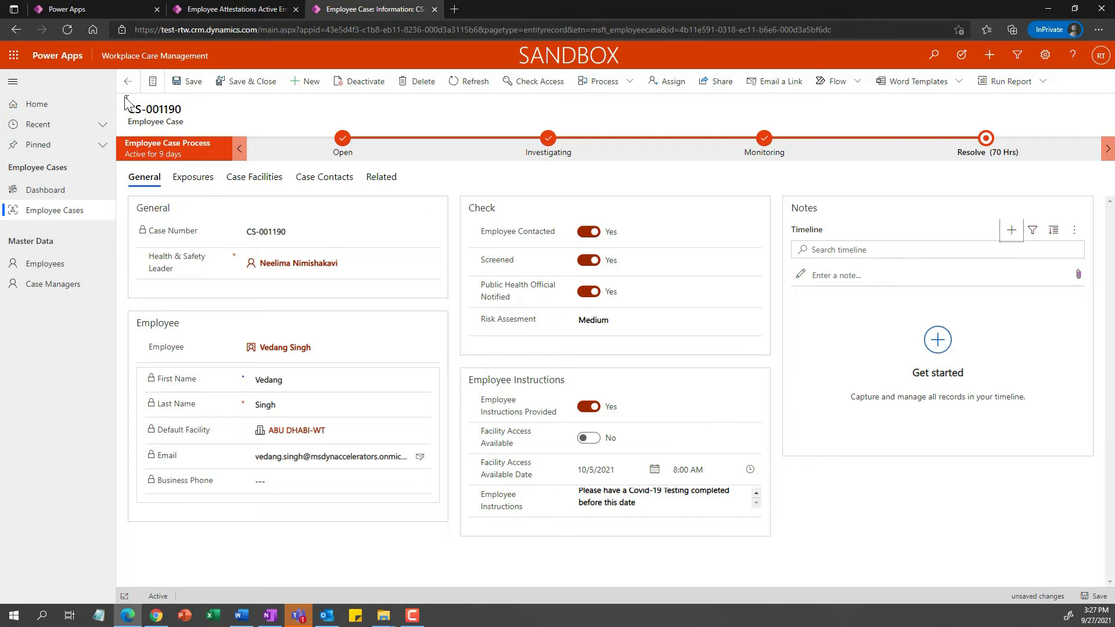
pyautogui.click(192, 82)
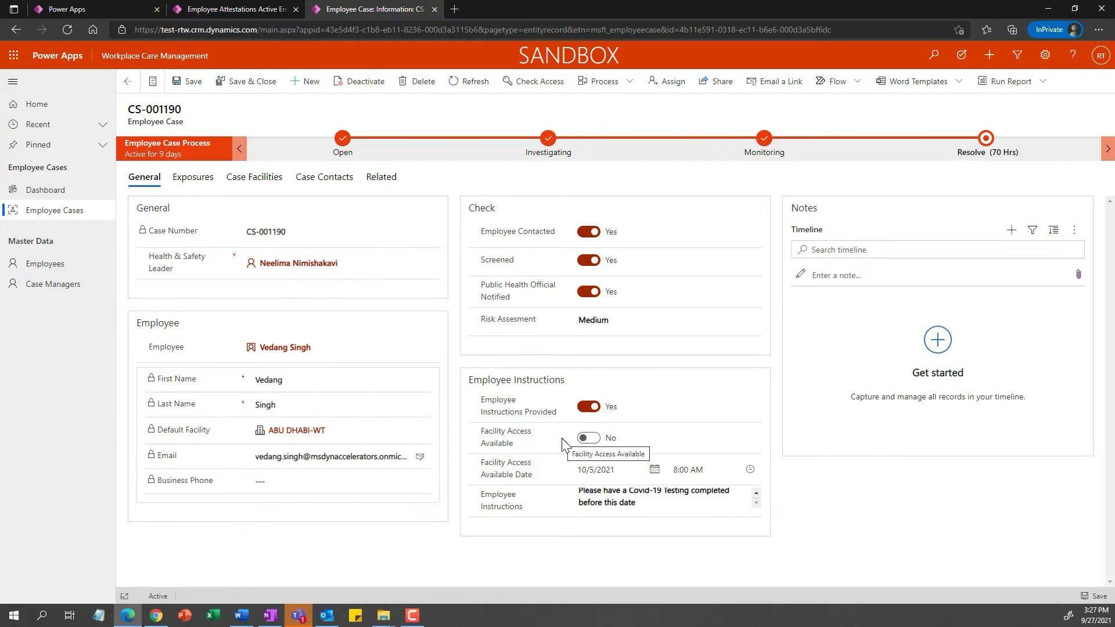
# Step: Review the case's exposures, case facilities and case contacts, and return to its general details
pyautogui.click(192, 181)
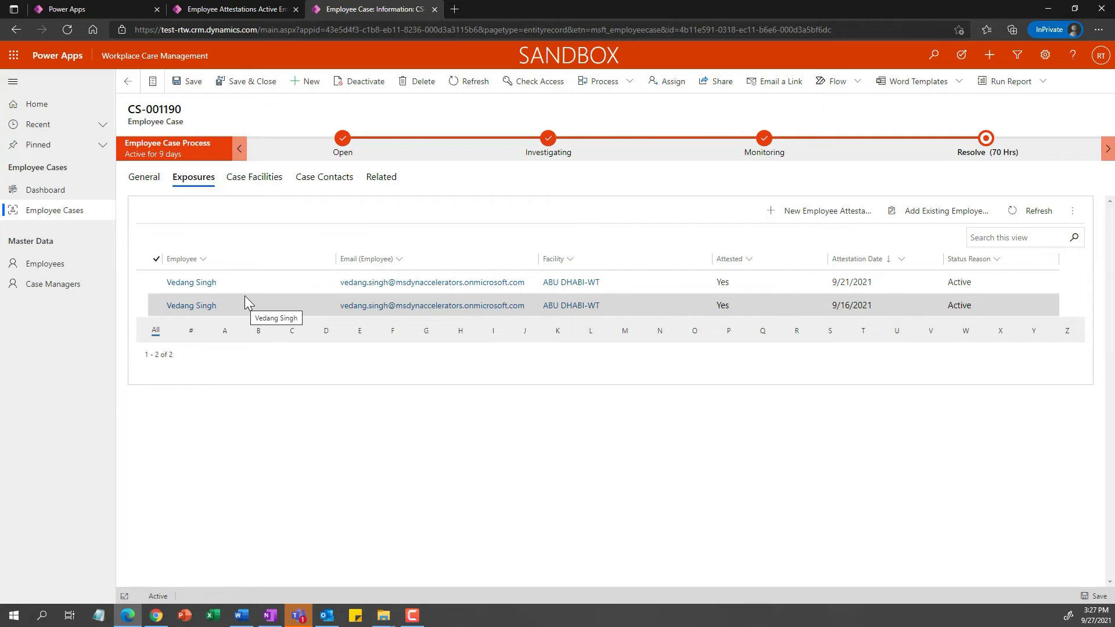
pyautogui.click(262, 183)
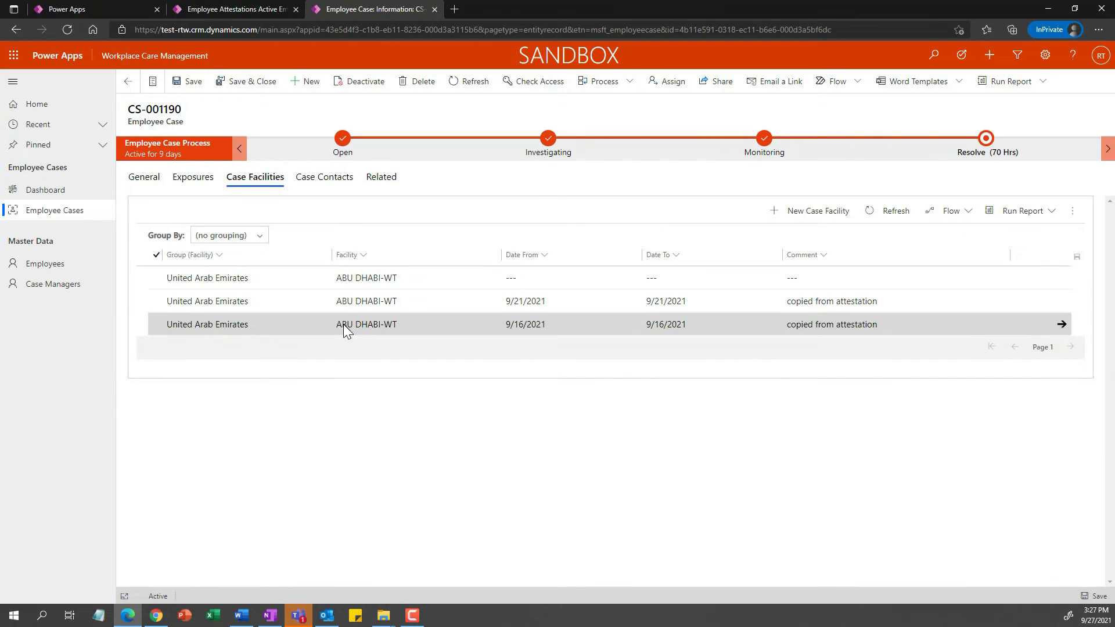
pyautogui.click(337, 185)
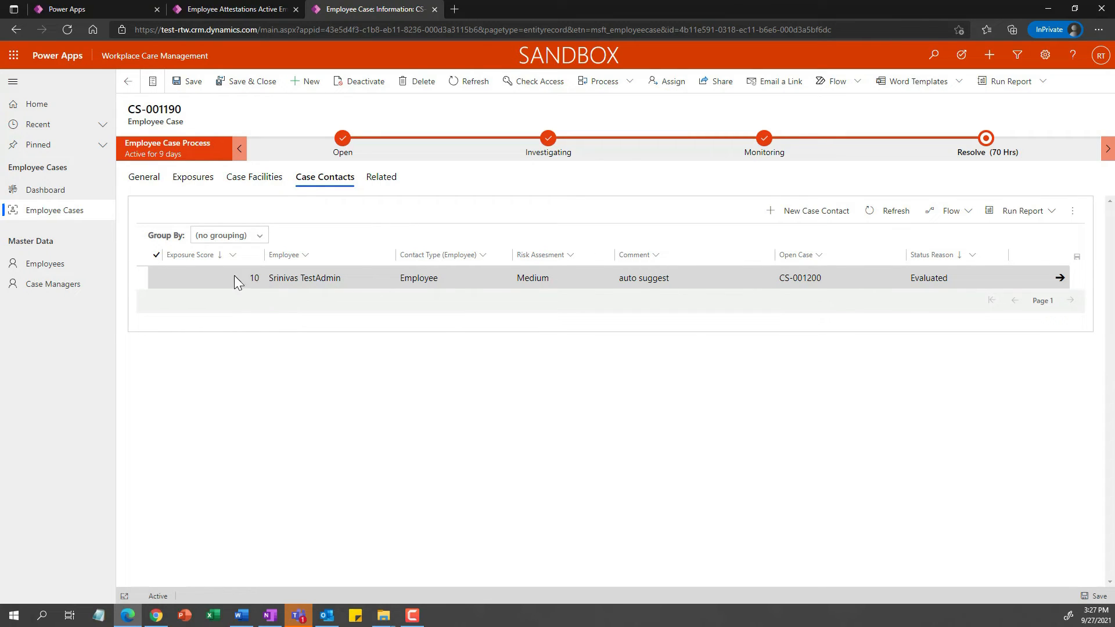
pyautogui.click(139, 181)
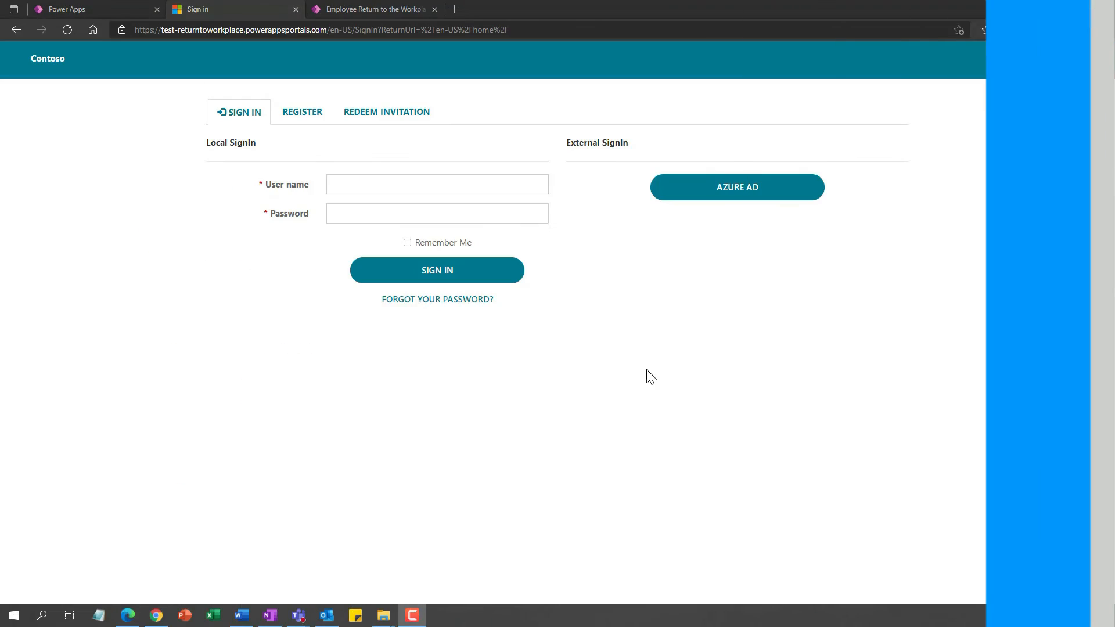
# Step: In the Contoso guest portal, sign in locally with the test account's user name and password
pyautogui.click(421, 184)
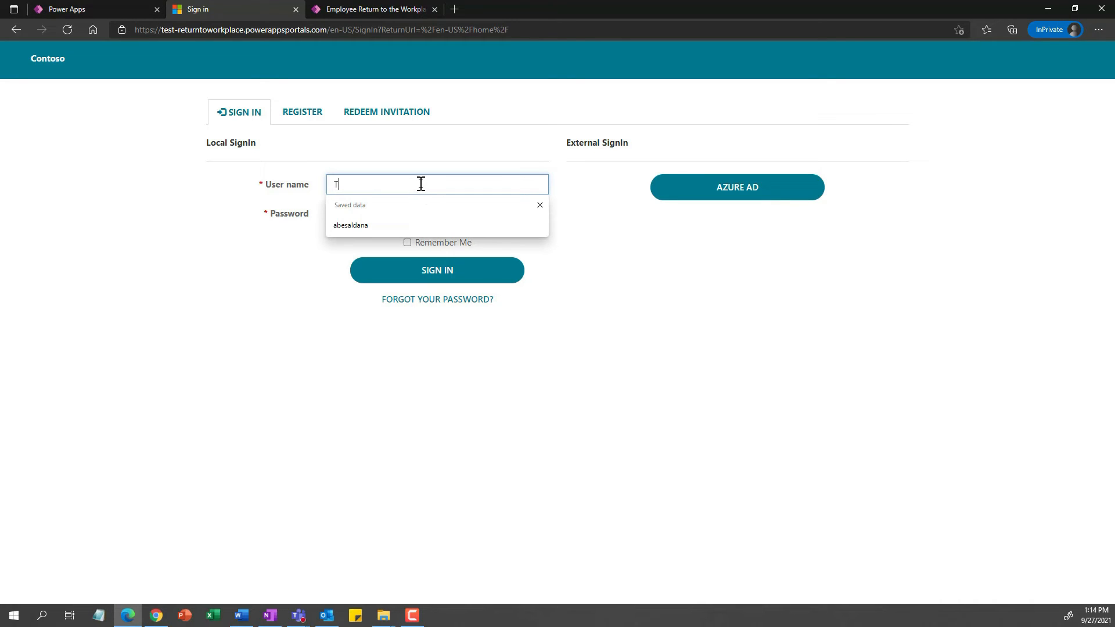
pyautogui.write('Tes')
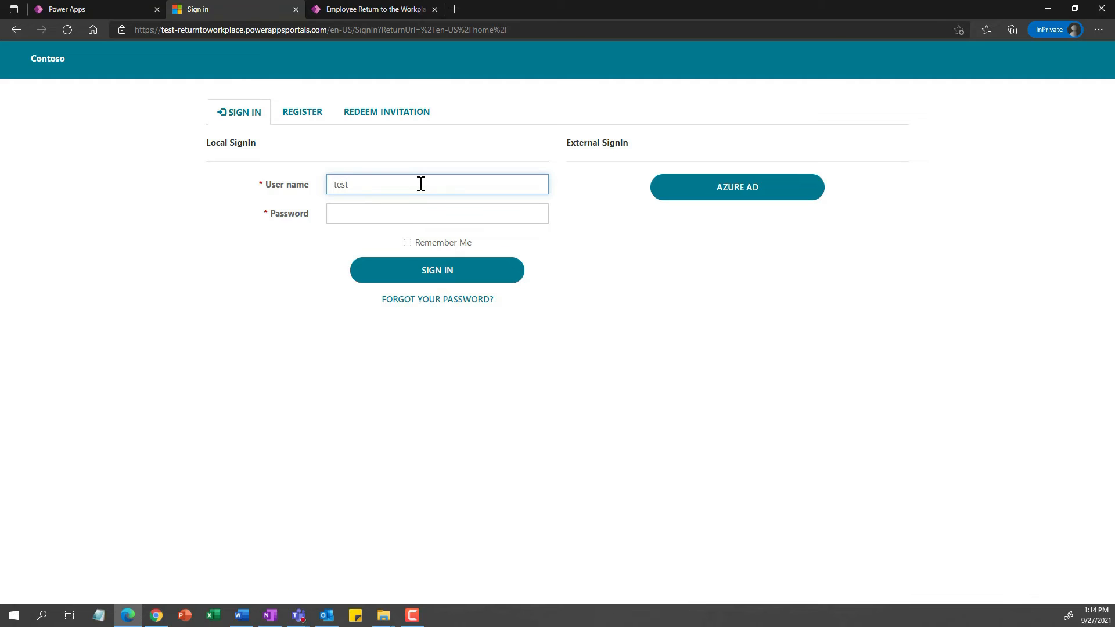
pyautogui.press('Tab')
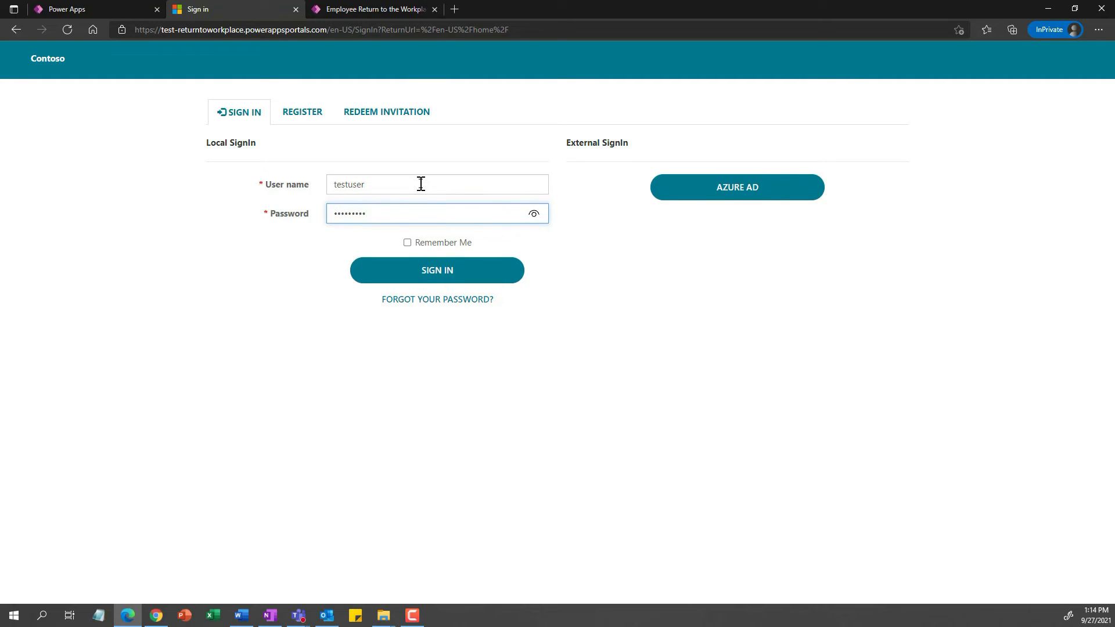
pyautogui.click(455, 274)
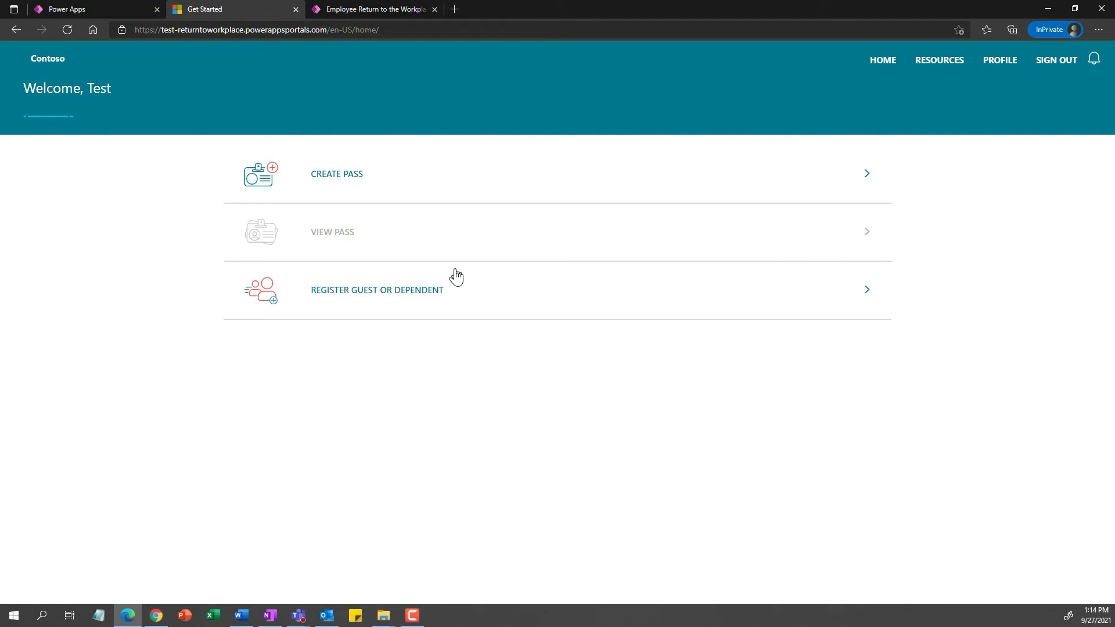
# Step: View the portal's Resources and Profile pages, and return to the home page
pyautogui.click(930, 61)
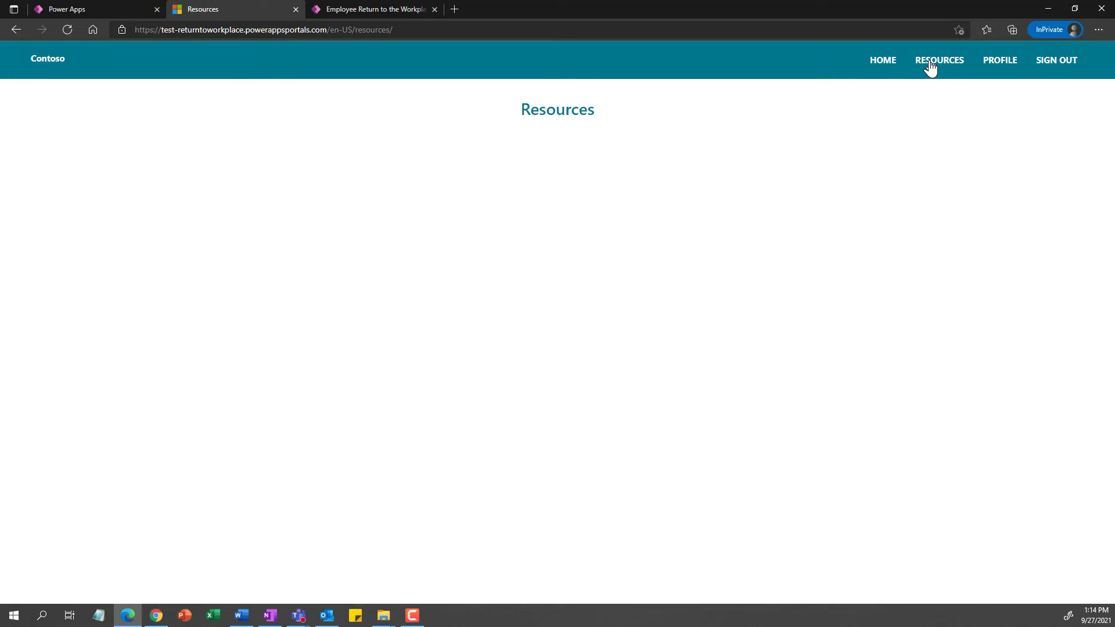
pyautogui.click(880, 64)
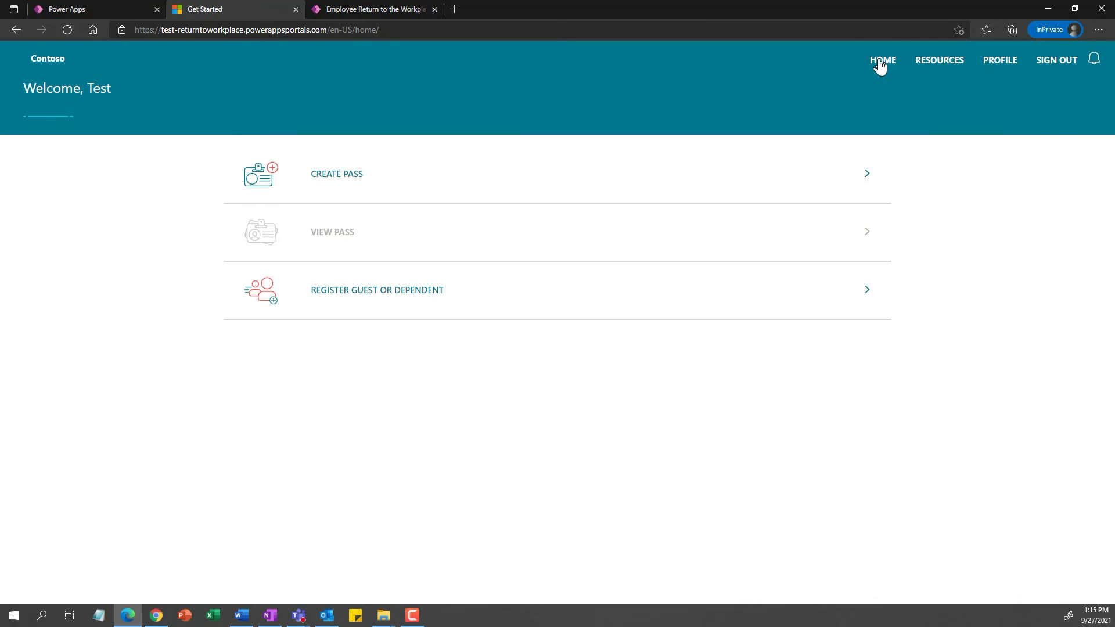
pyautogui.click(1007, 65)
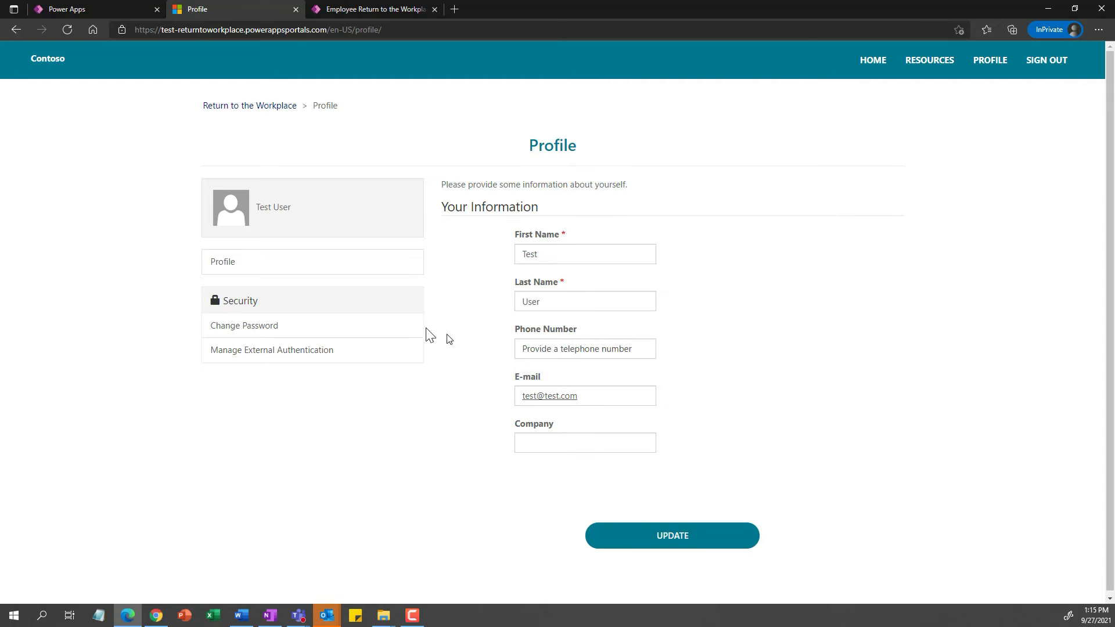
pyautogui.click(880, 65)
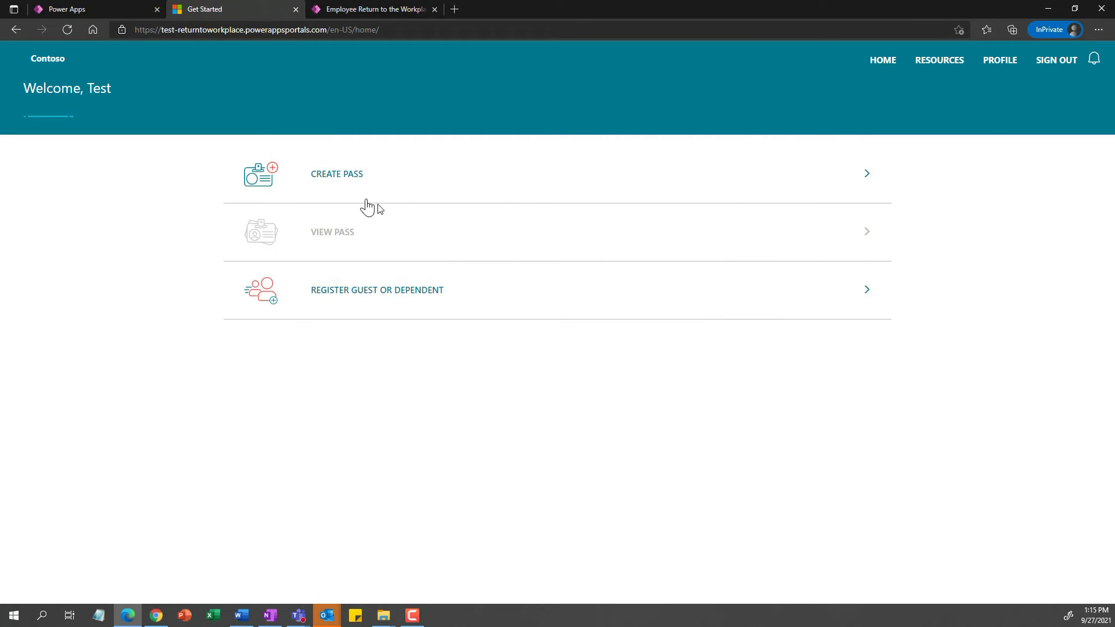
# Step: Create a day pass for the test account to ATLANTA-170 17TH ST NW, accepting the daily health check and agreeing with the health statements
pyautogui.click(335, 176)
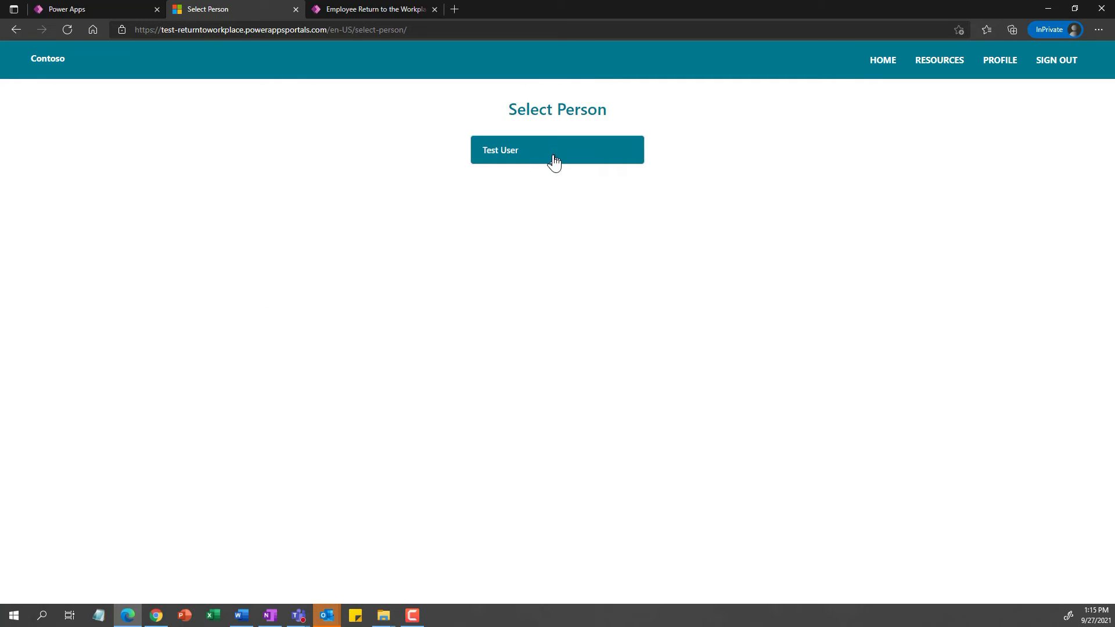
pyautogui.click(534, 155)
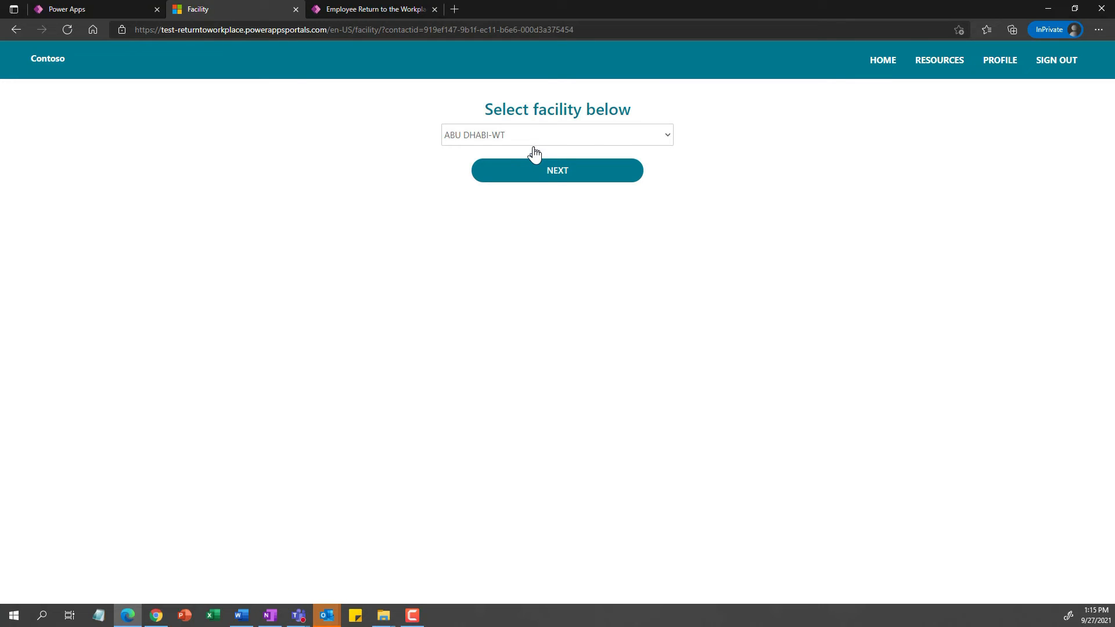
pyautogui.click(668, 139)
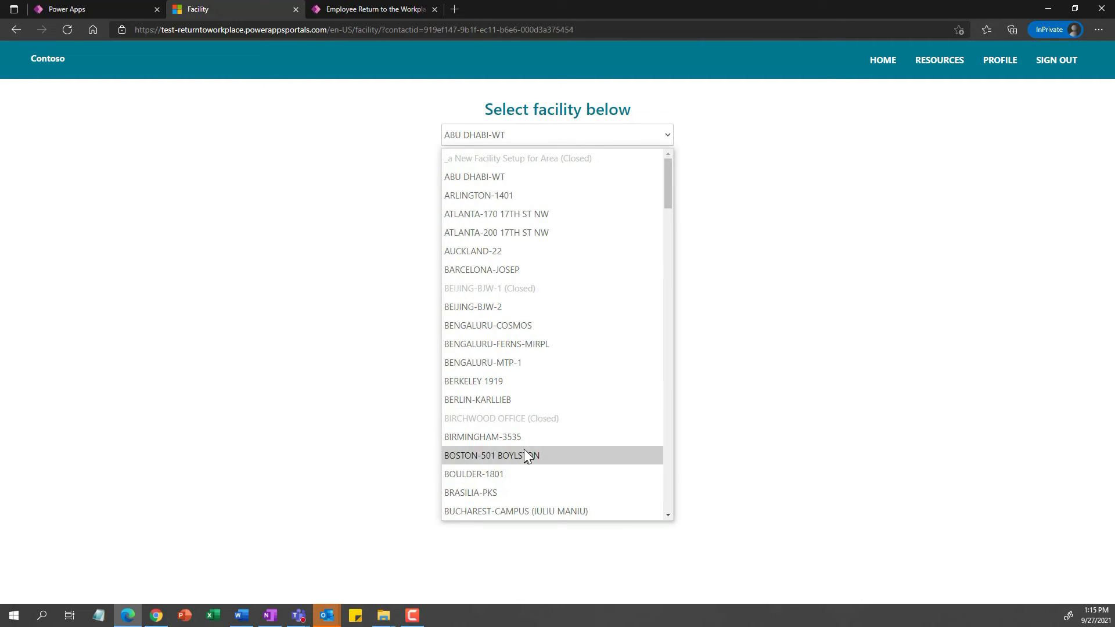
pyautogui.click(533, 219)
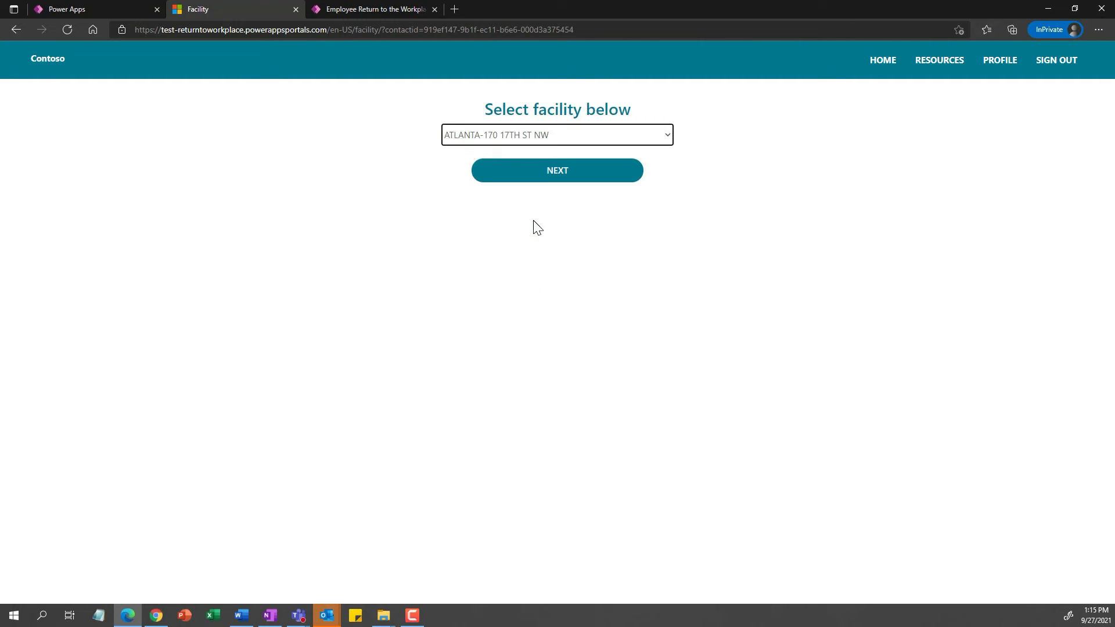
pyautogui.click(583, 184)
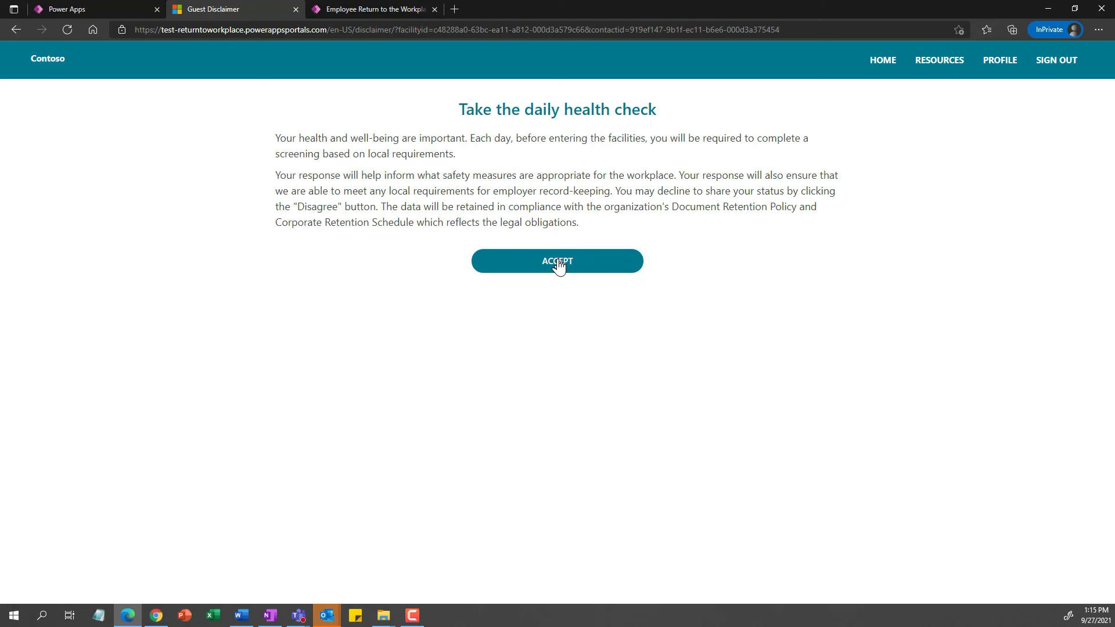
pyautogui.click(558, 264)
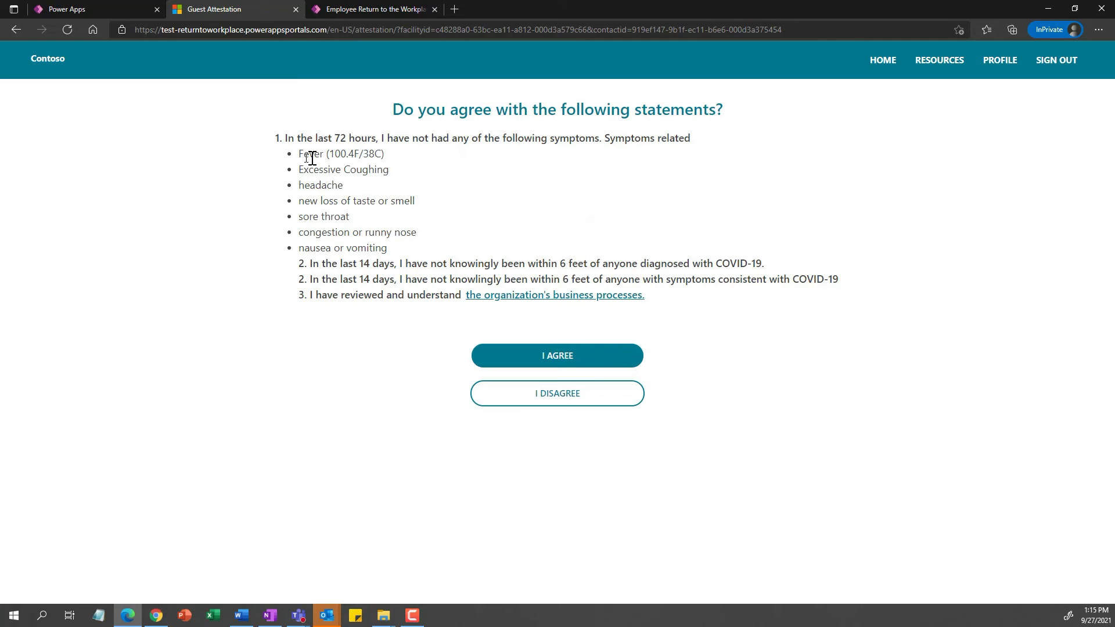
pyautogui.click(573, 363)
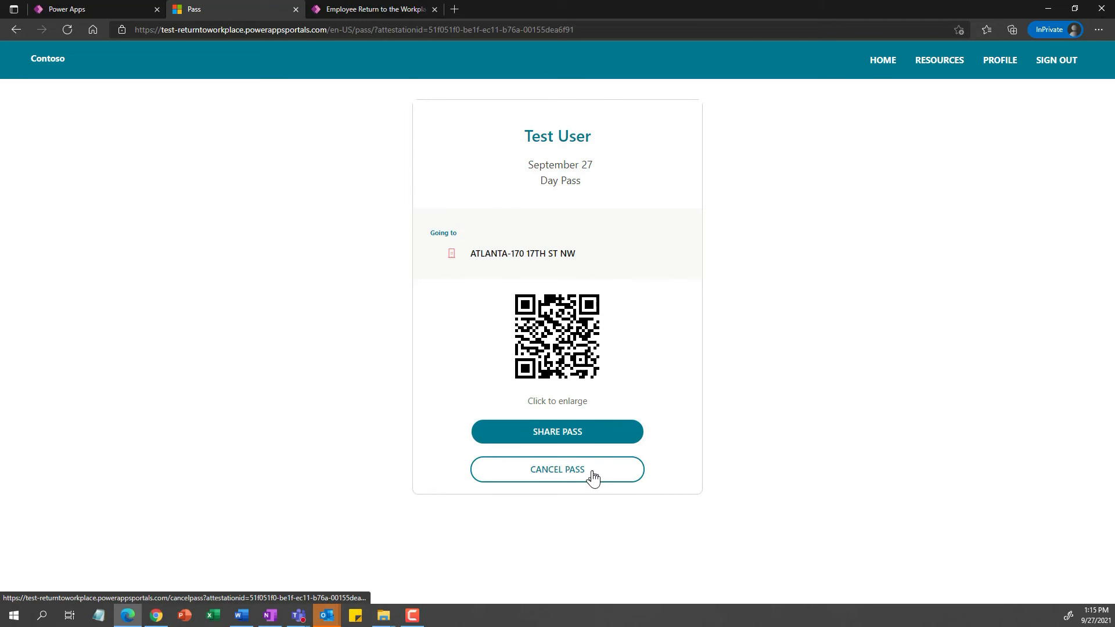
# Step: View the created day pass from the home page, and open the registration form for a guest or dependent
pyautogui.click(885, 64)
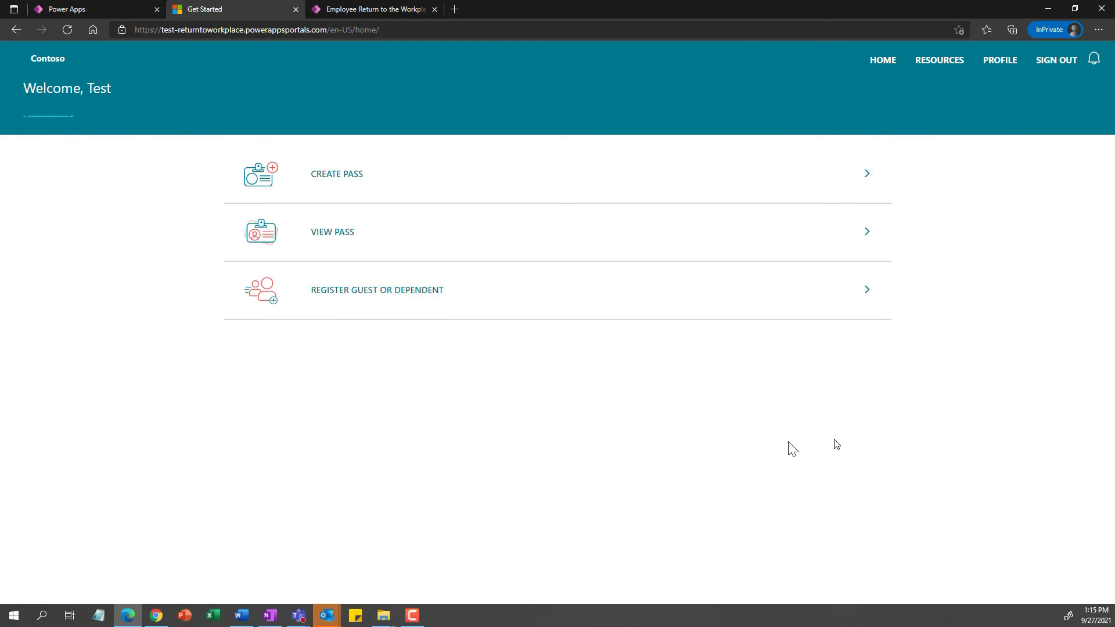
pyautogui.click(344, 235)
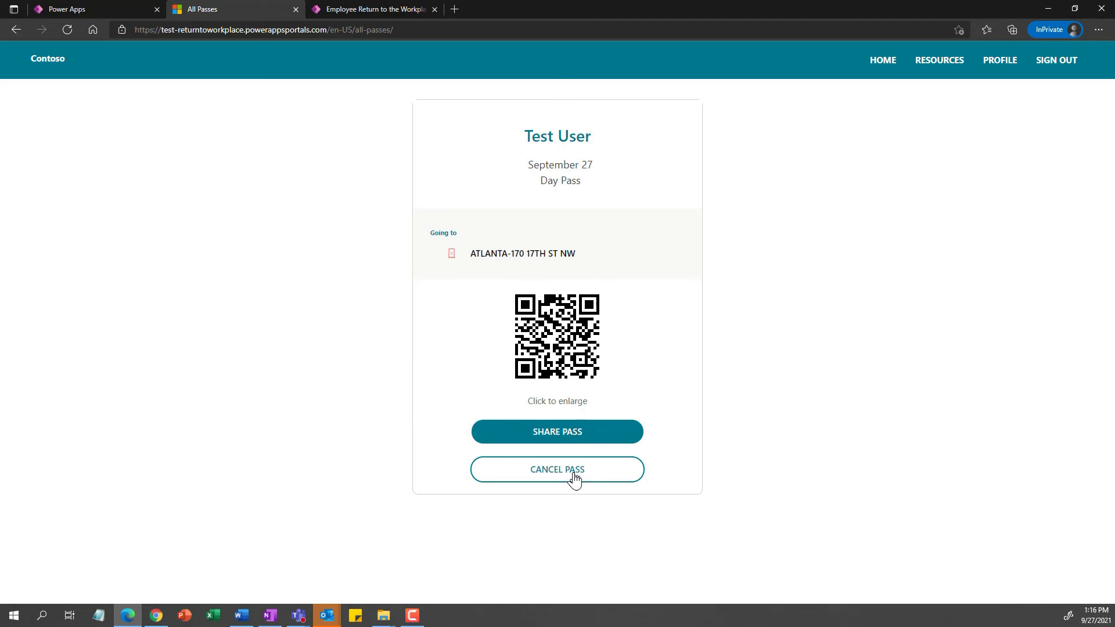
pyautogui.click(882, 69)
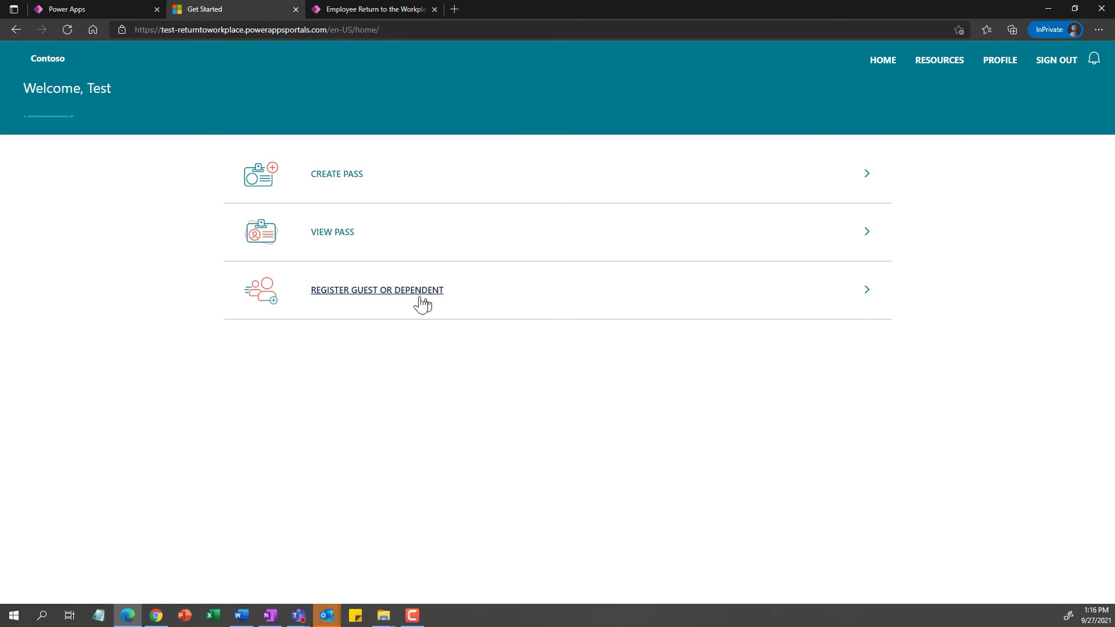
pyautogui.click(400, 295)
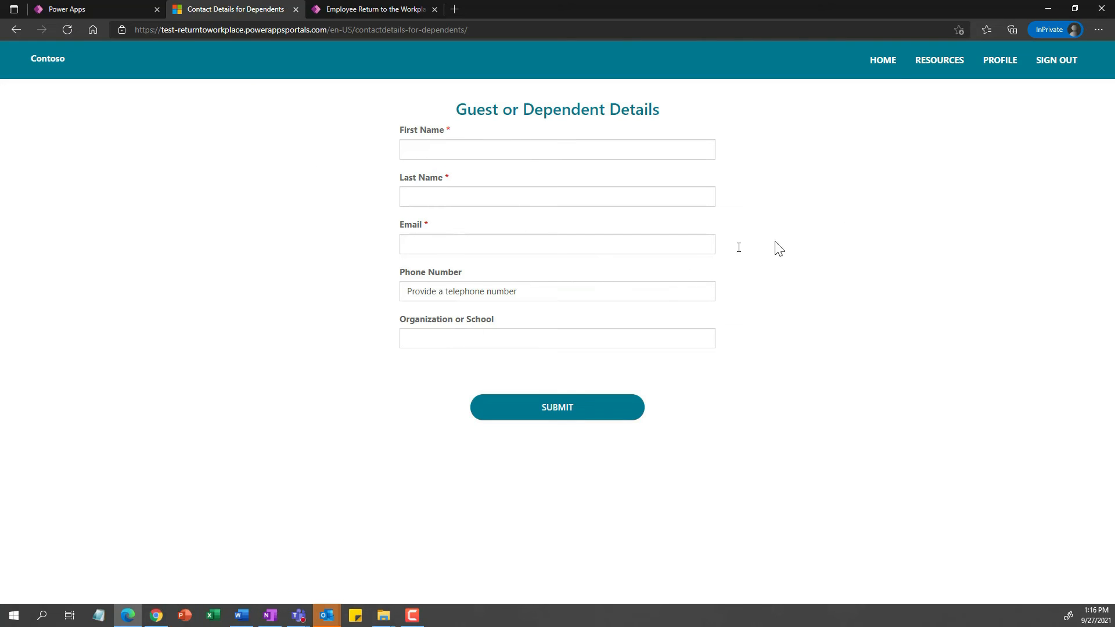
# Step: Leave the guest or dependent registration form and return to the portal's home page
pyautogui.click(883, 68)
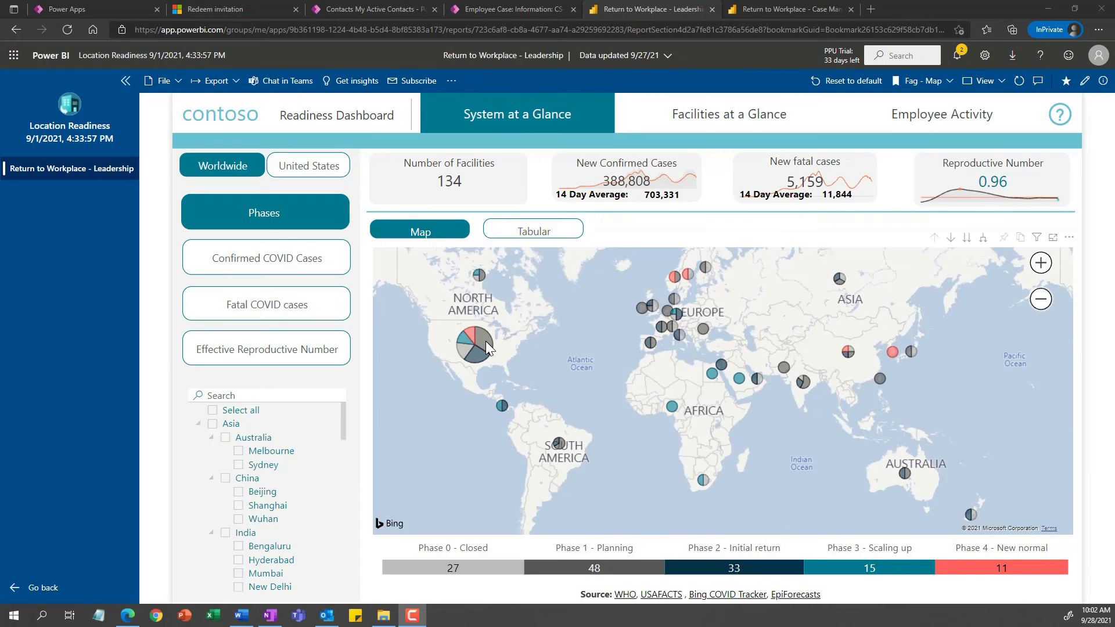
# Step: In the Power BI Readiness Dashboard, view the worldwide phases map, and filter the Facilities at a Glance map to NorAm
pyautogui.moveTo(485, 340)
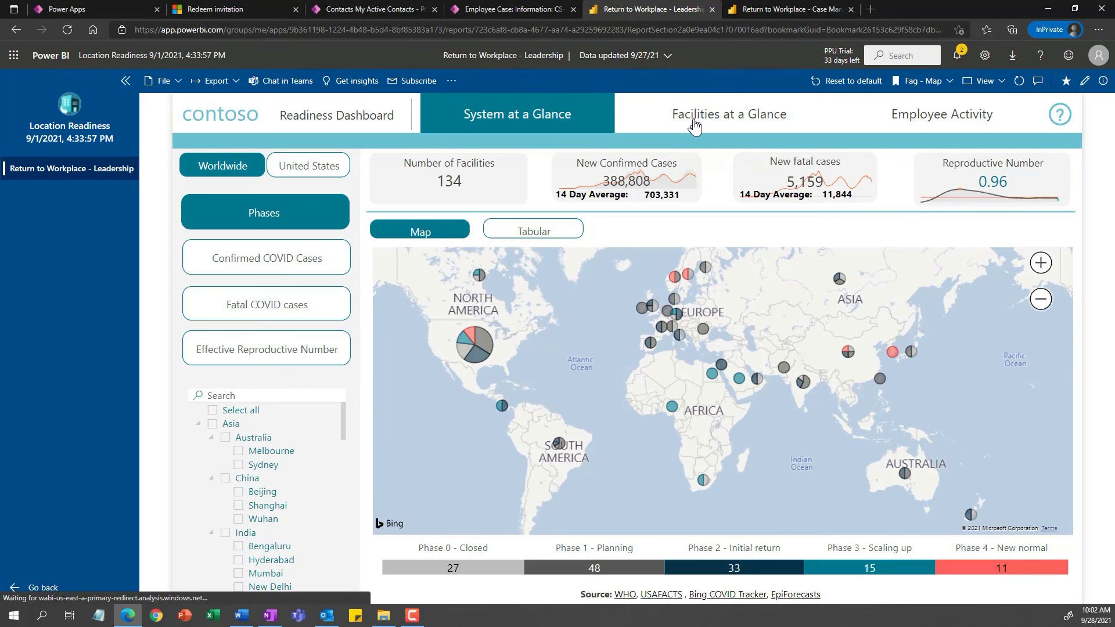
pyautogui.click(694, 123)
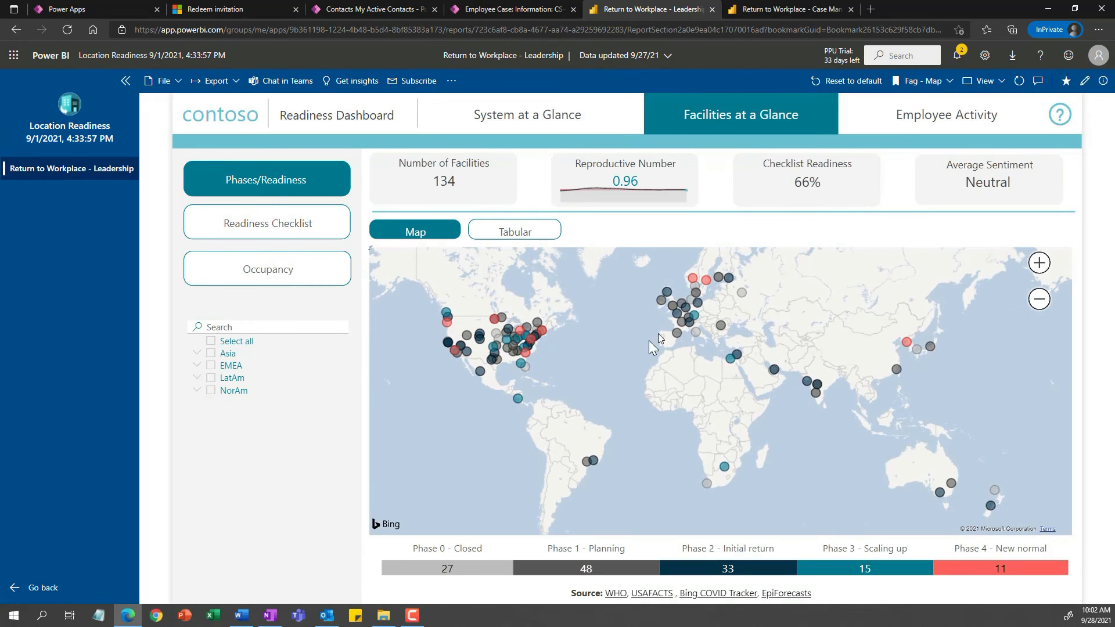
pyautogui.moveTo(482, 373)
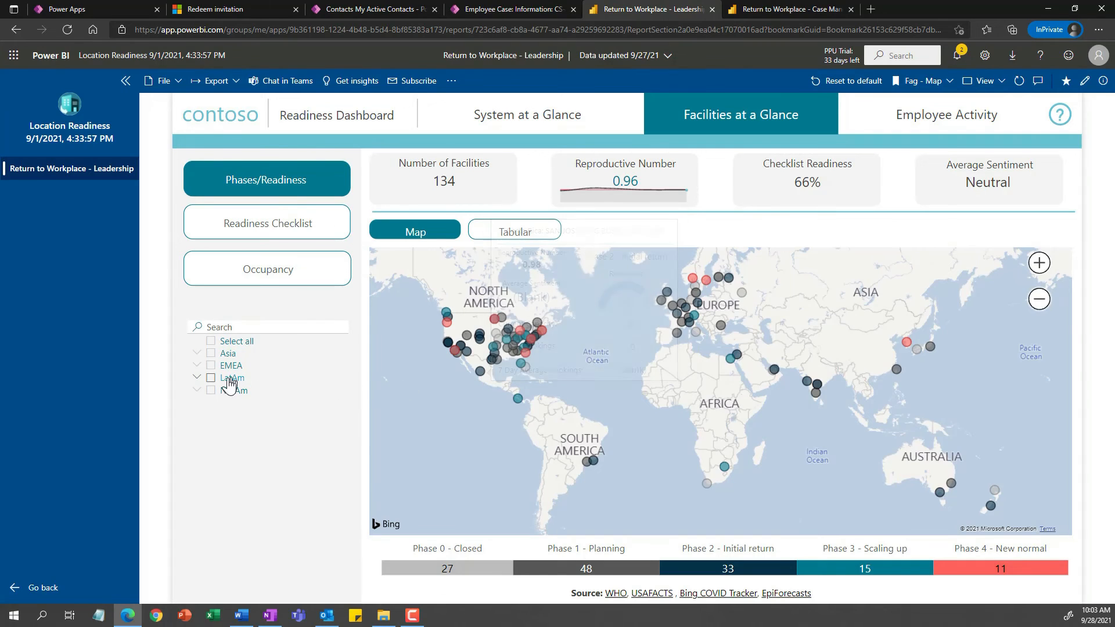
pyautogui.click(211, 392)
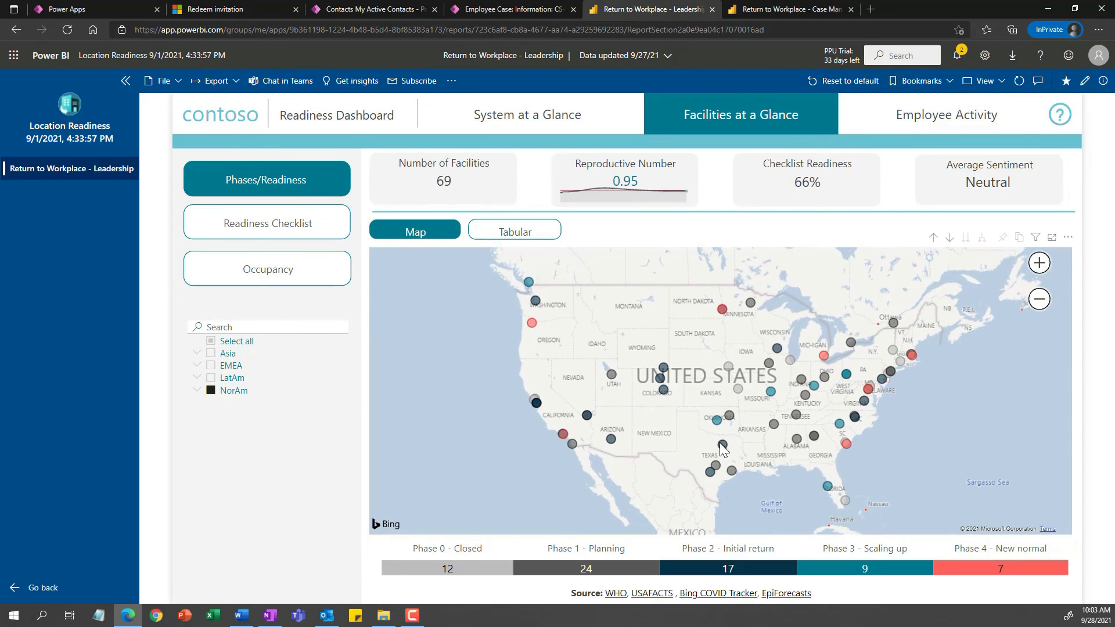
# Step: Select the Dallas facility on the map and inspect its details up close
pyautogui.moveTo(721, 447)
pyautogui.click(722, 446)
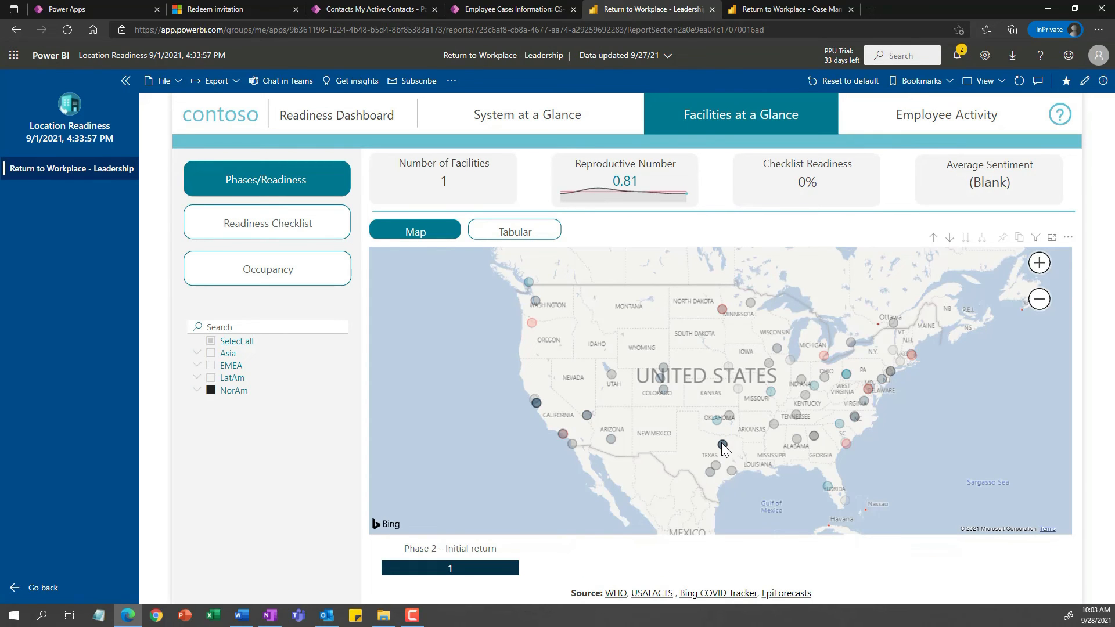
pyautogui.scroll(-3, 723, 444)
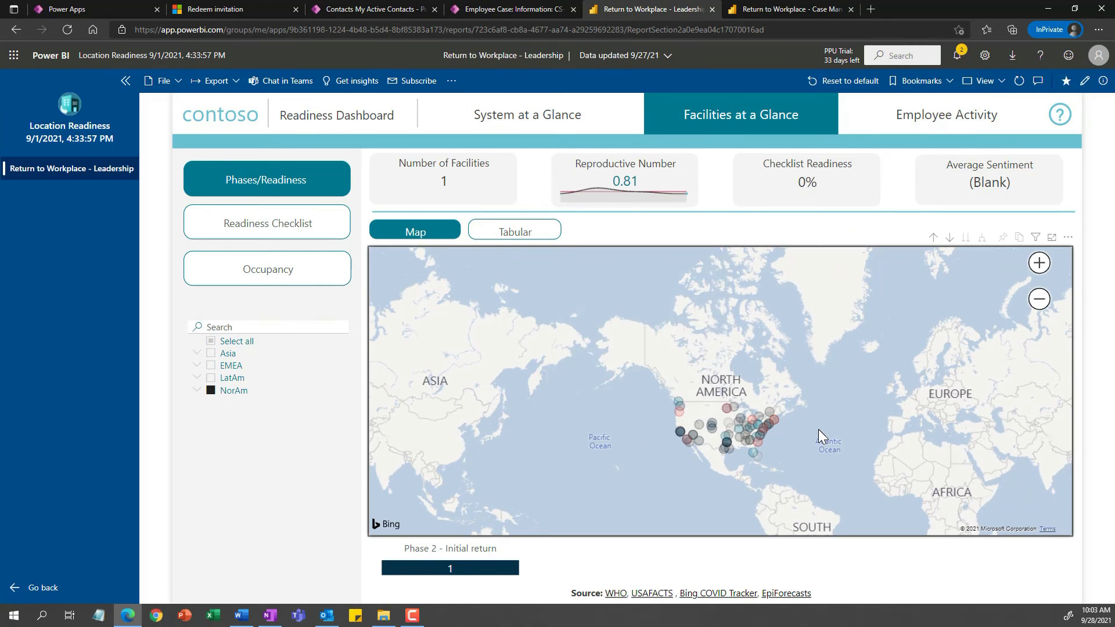
pyautogui.scroll(4, 734, 434)
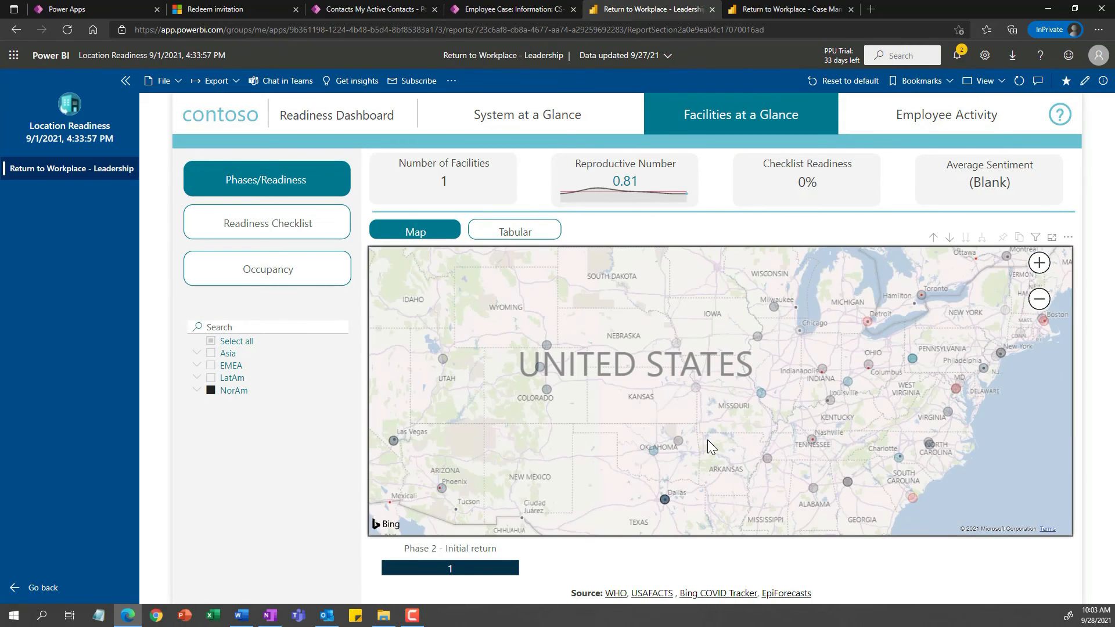
pyautogui.moveTo(714, 464); pyautogui.dragTo(714, 361)
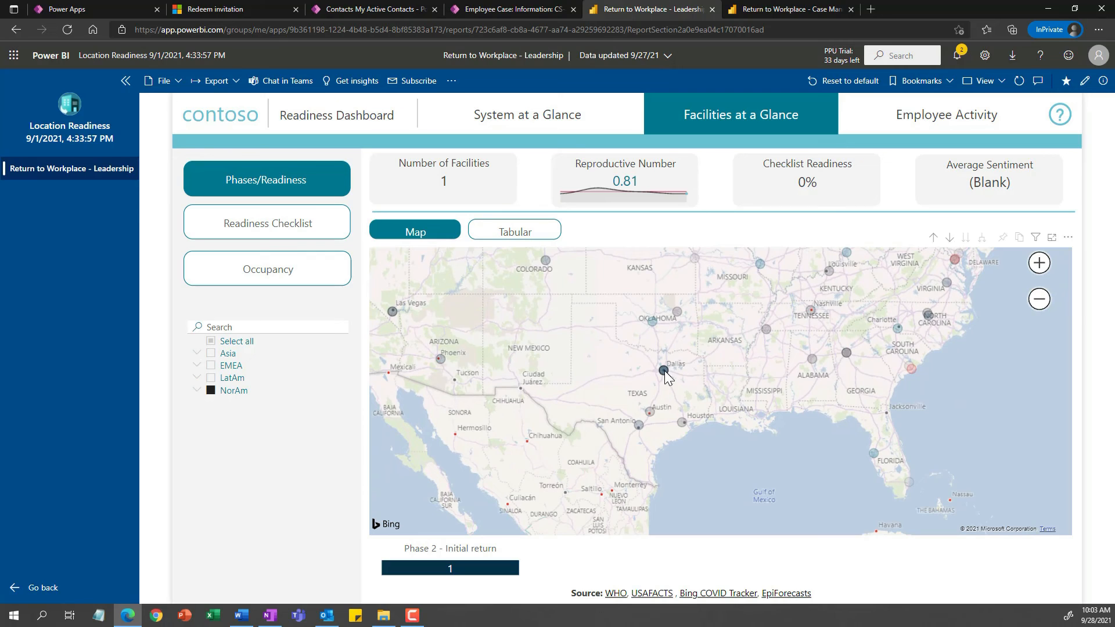
pyautogui.moveTo(665, 372)
# Step: Review the readiness checklist and occupancy for the NorAm facilities, and view the Employee Activity page
pyautogui.click(307, 229)
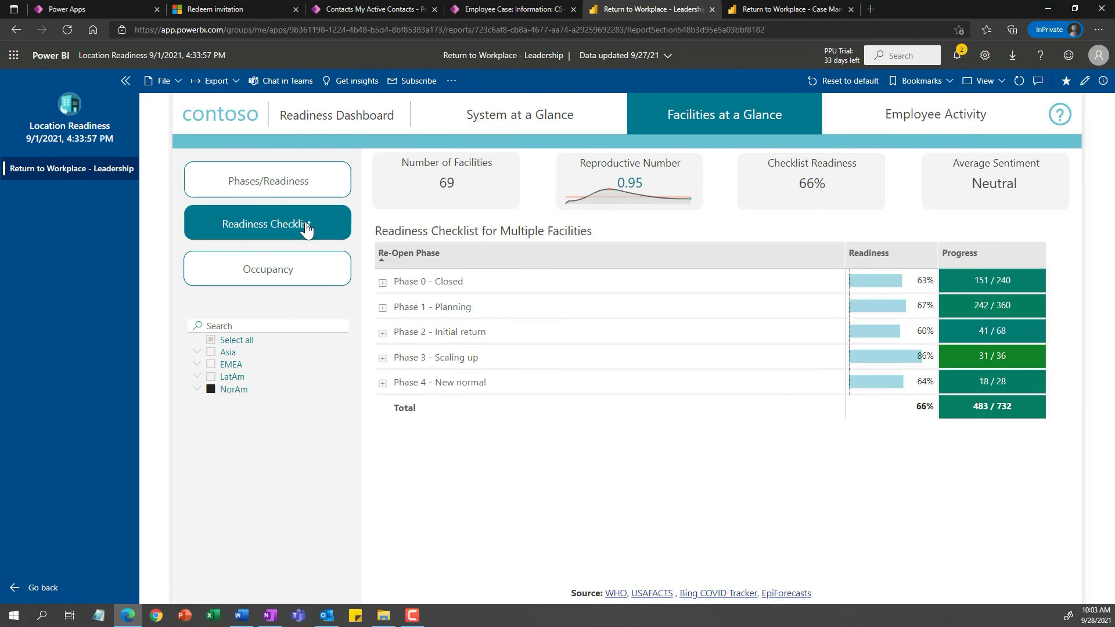
pyautogui.click(302, 280)
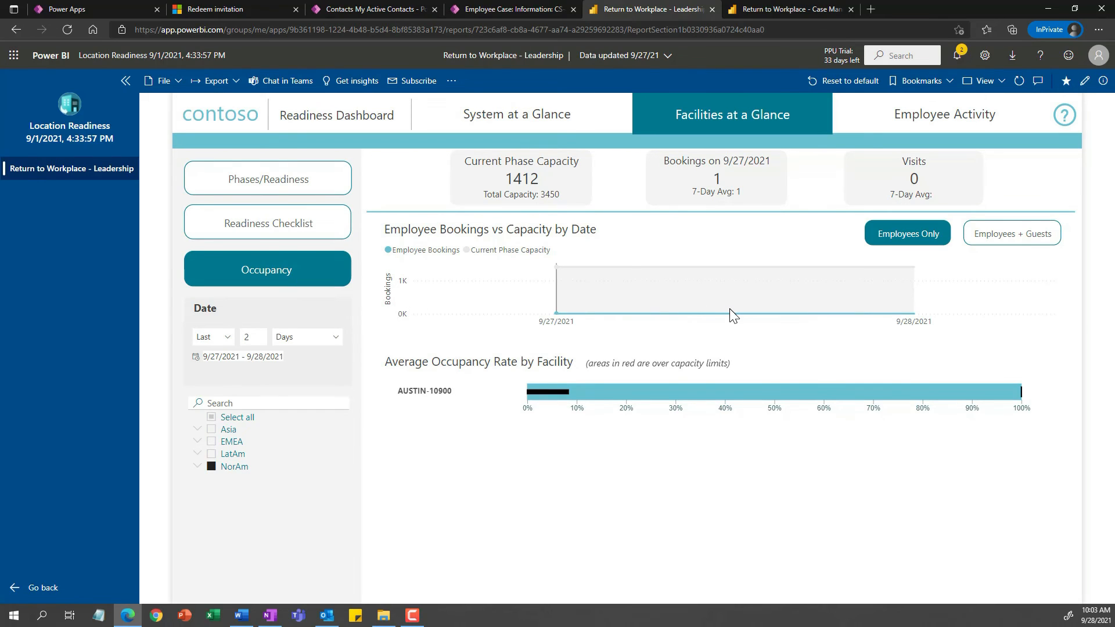
pyautogui.click(923, 120)
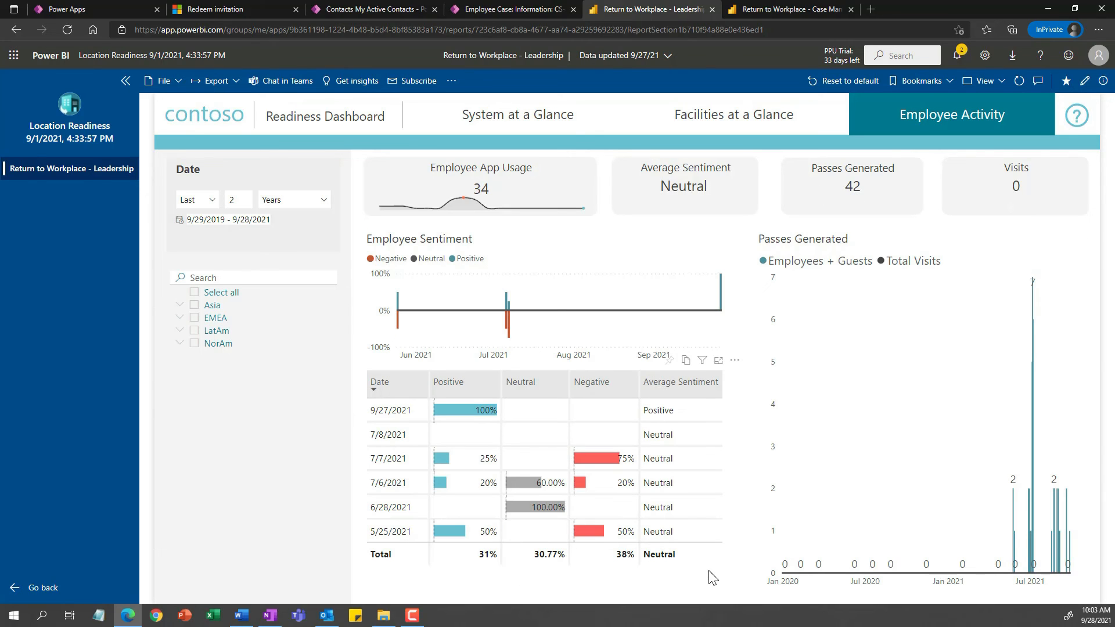
# Step: In System at a Glance, view the United States maps for confirmed cases, confirmed cases per 100K, fatal cases, and fatal cases per 1M
pyautogui.click(516, 124)
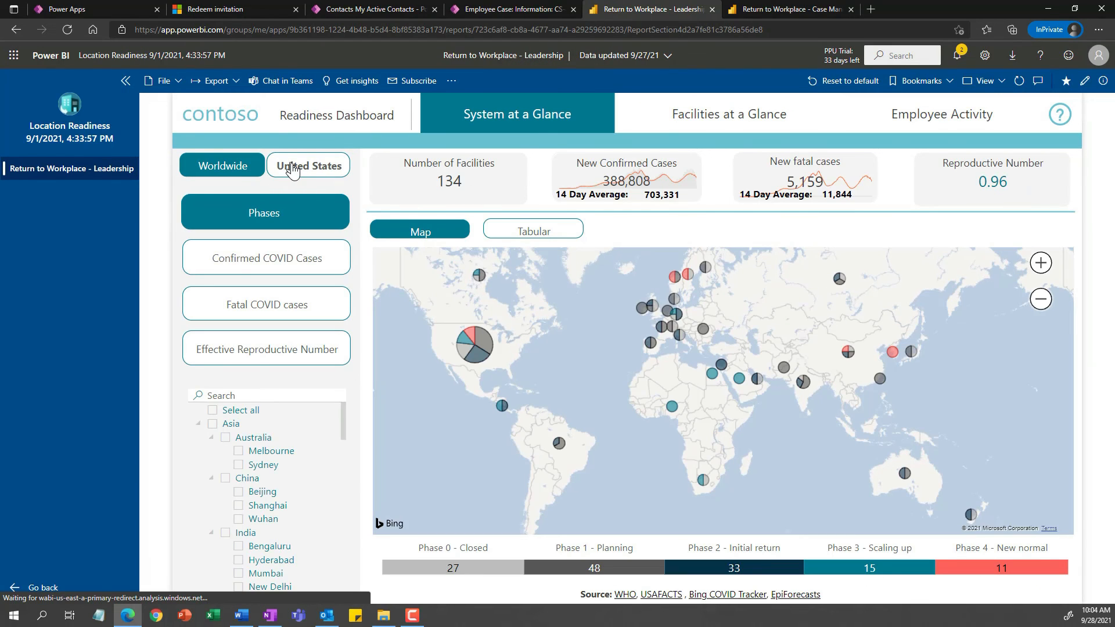
pyautogui.click(292, 167)
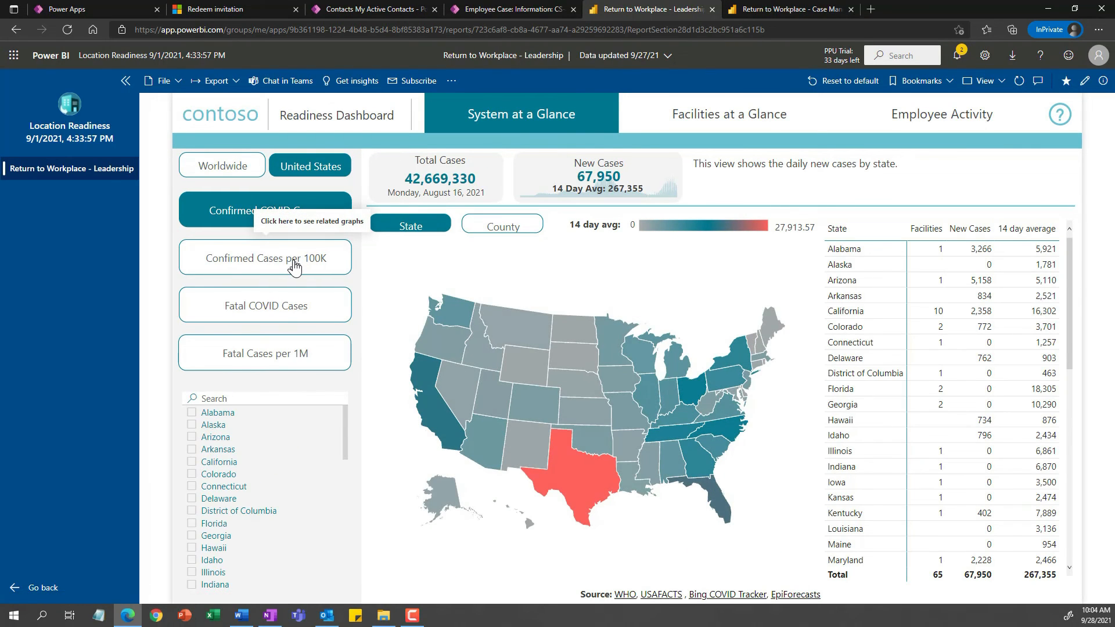
pyautogui.click(295, 259)
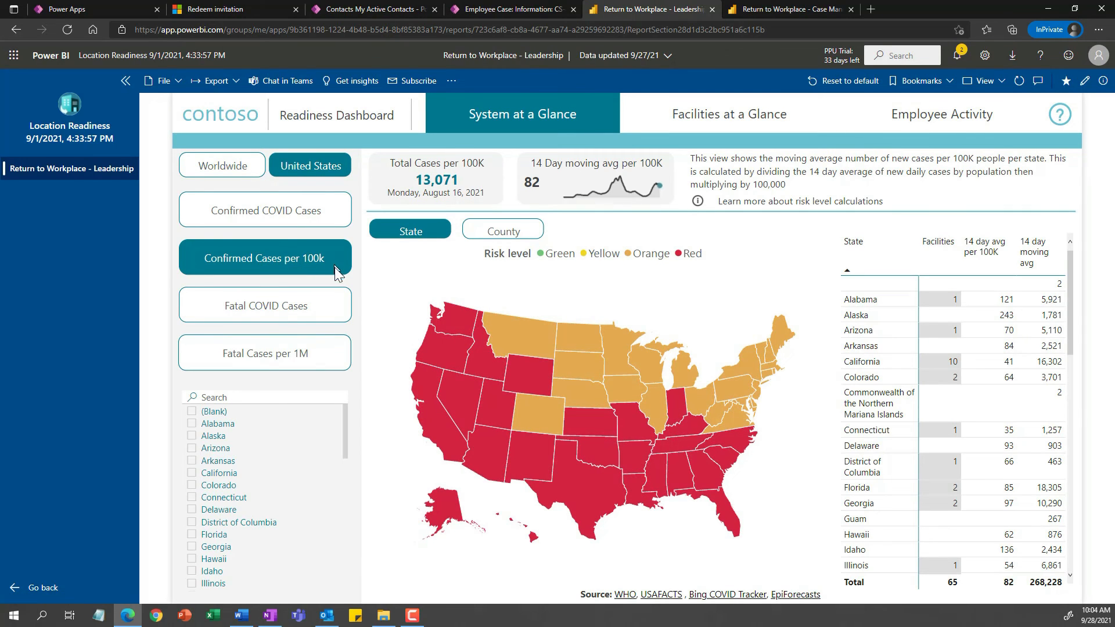
pyautogui.click(307, 317)
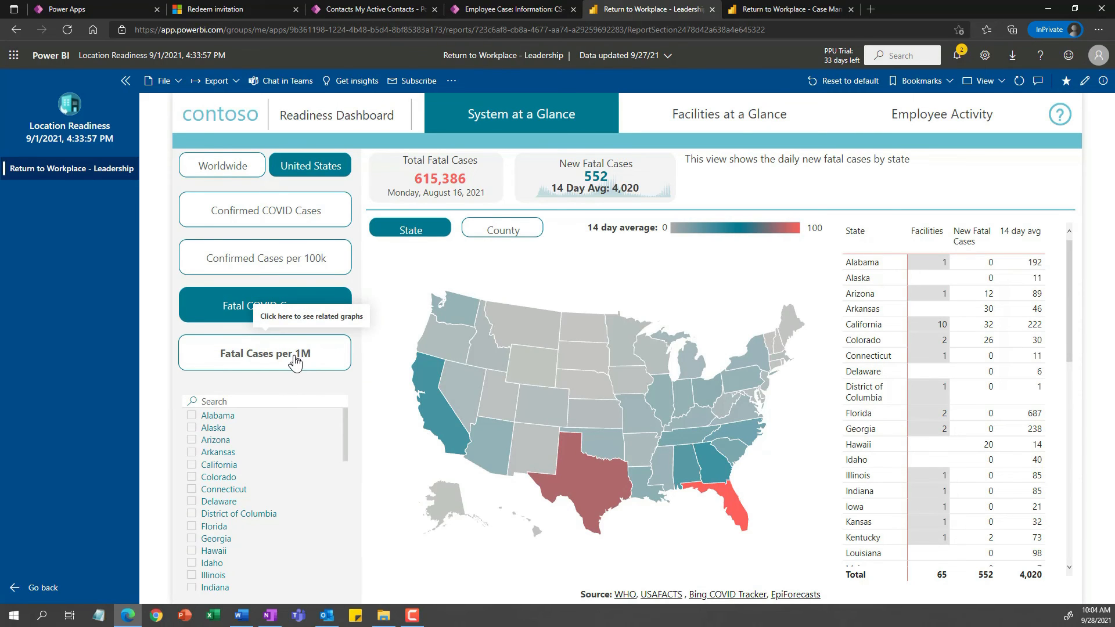
pyautogui.click(295, 361)
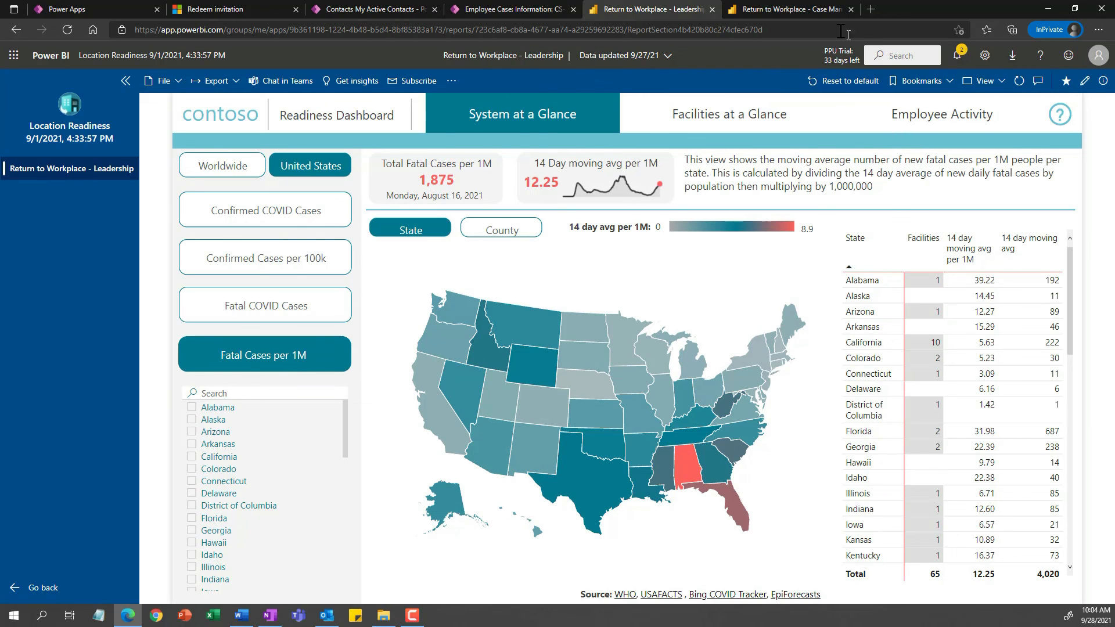
# Step: Switch to the Case Management report, view its case overview, and drill into the ABU DHABI-WT facility's active cases from the Clusters map
pyautogui.click(794, 9)
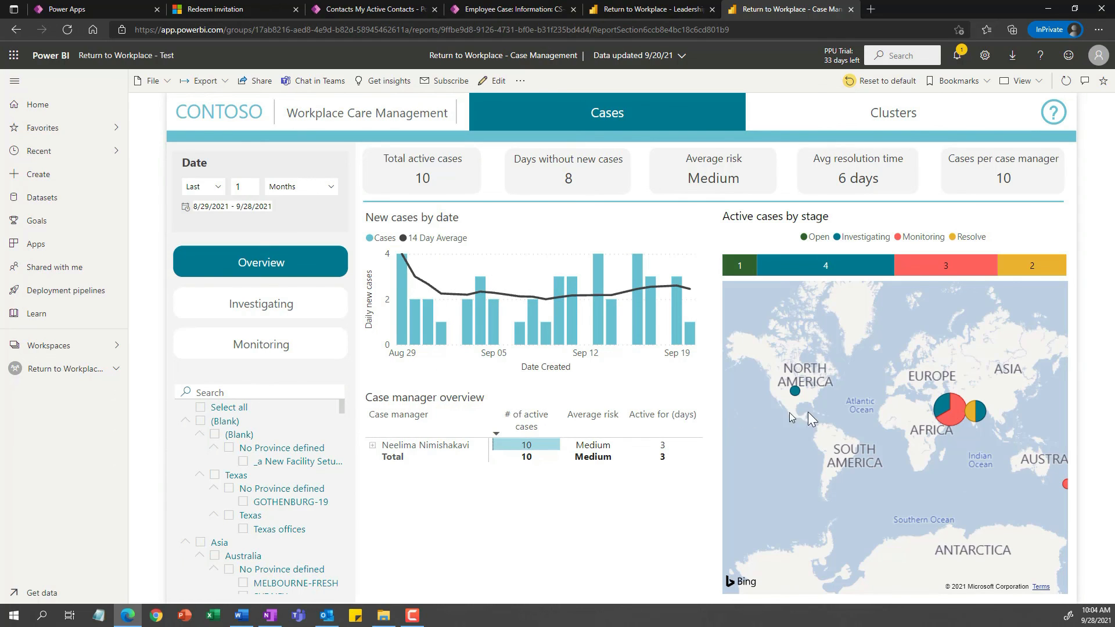
pyautogui.moveTo(795, 394)
pyautogui.click(901, 122)
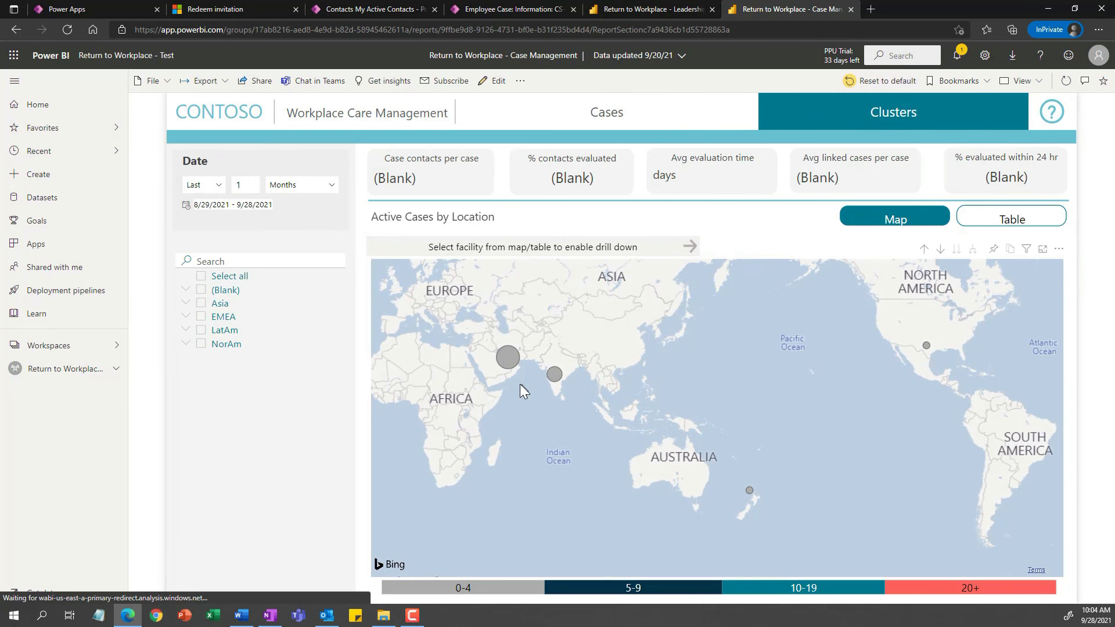
pyautogui.click(507, 355)
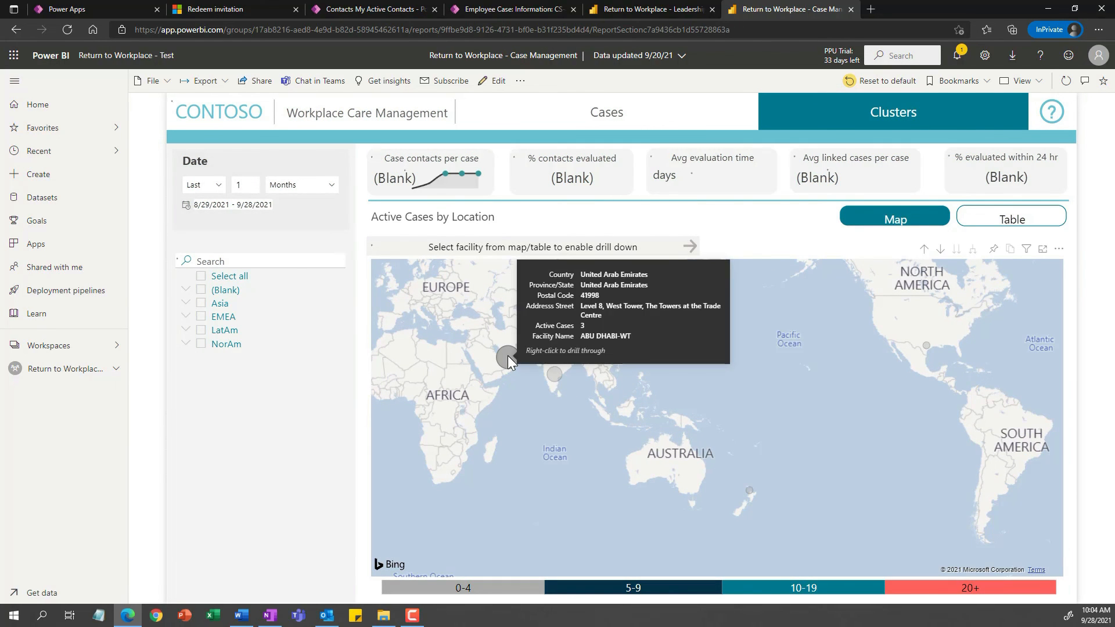
pyautogui.click(615, 247)
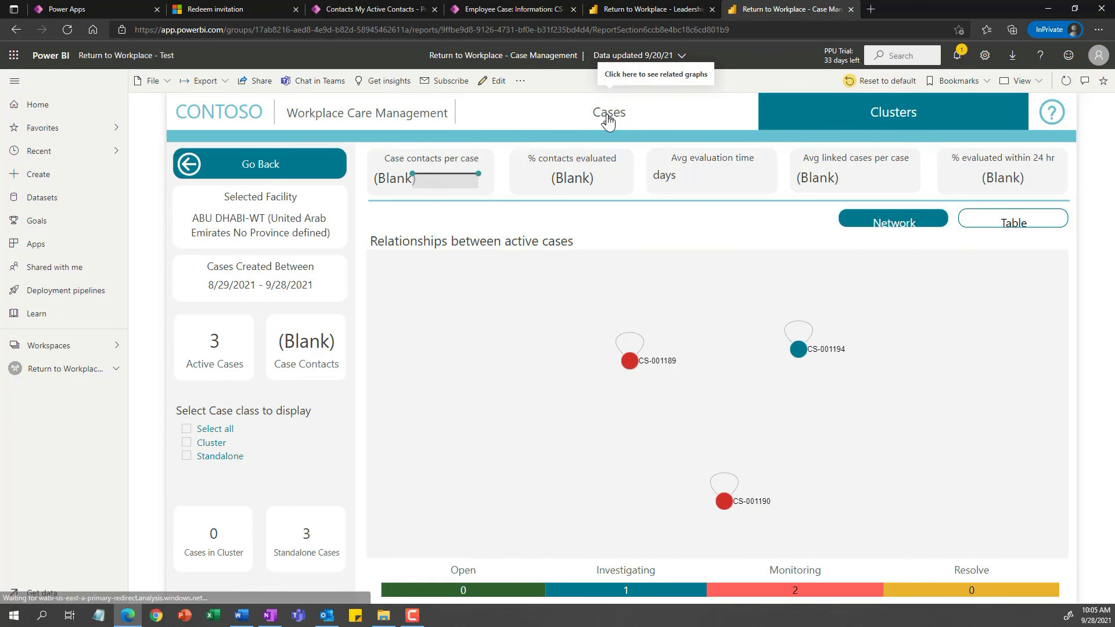
# Step: Return to the Cases page and view its Investigating and Monitoring reports, including the resolution time trend
pyautogui.click(608, 116)
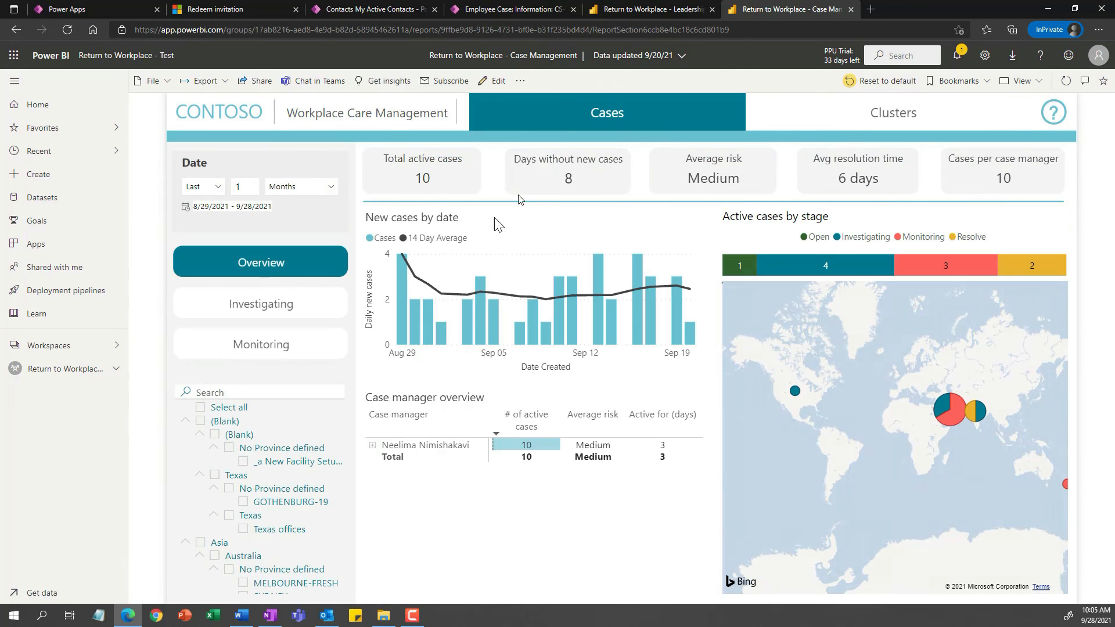
pyautogui.click(293, 306)
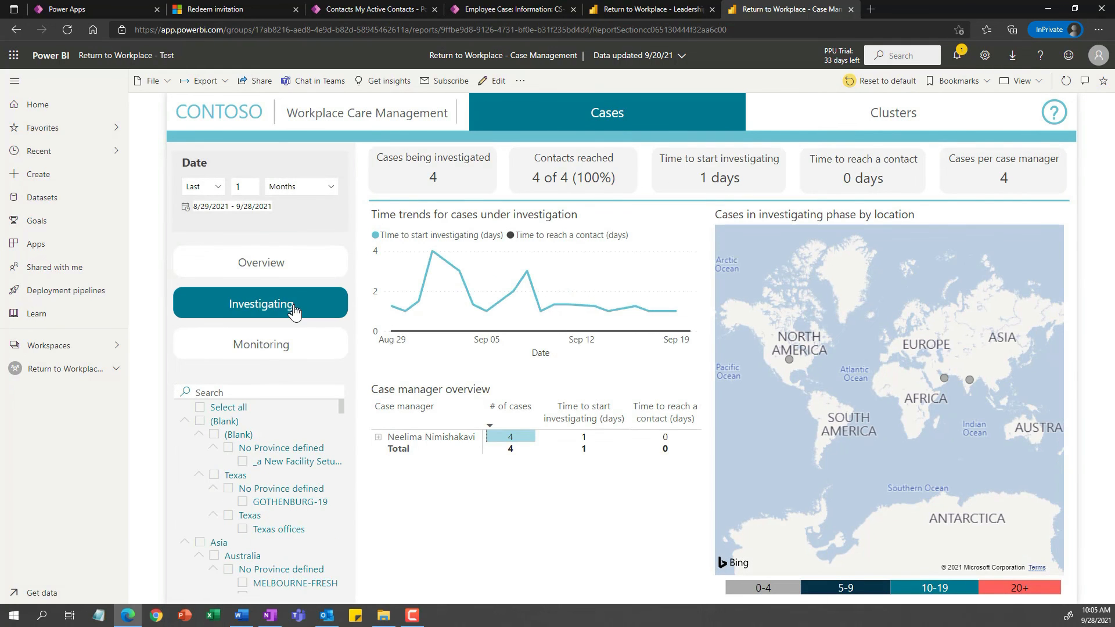
pyautogui.click(293, 358)
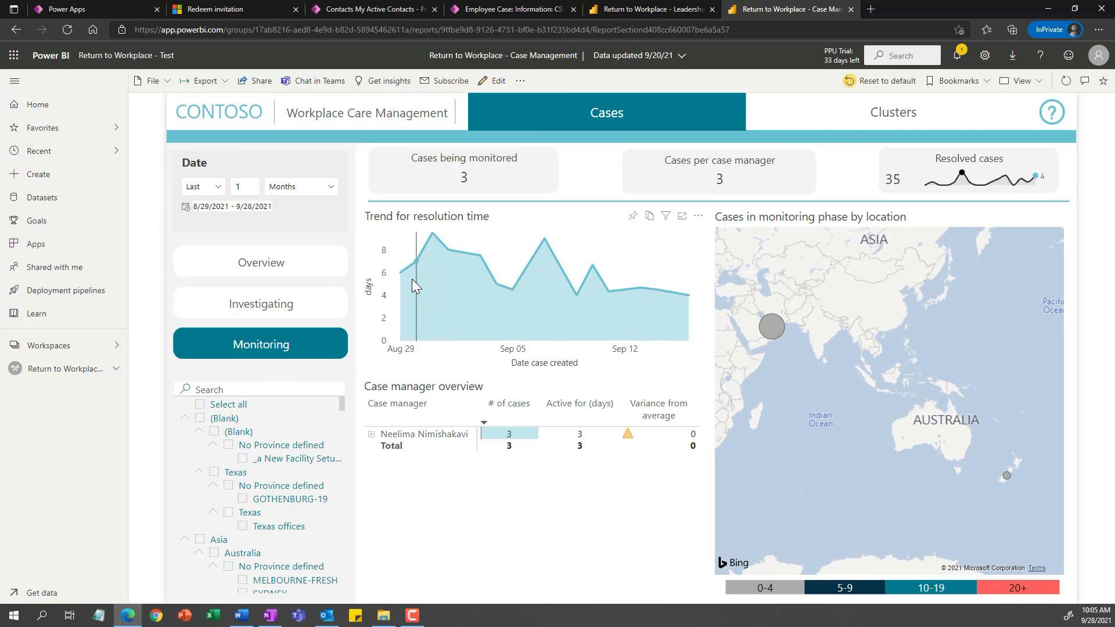
pyautogui.moveTo(410, 255)
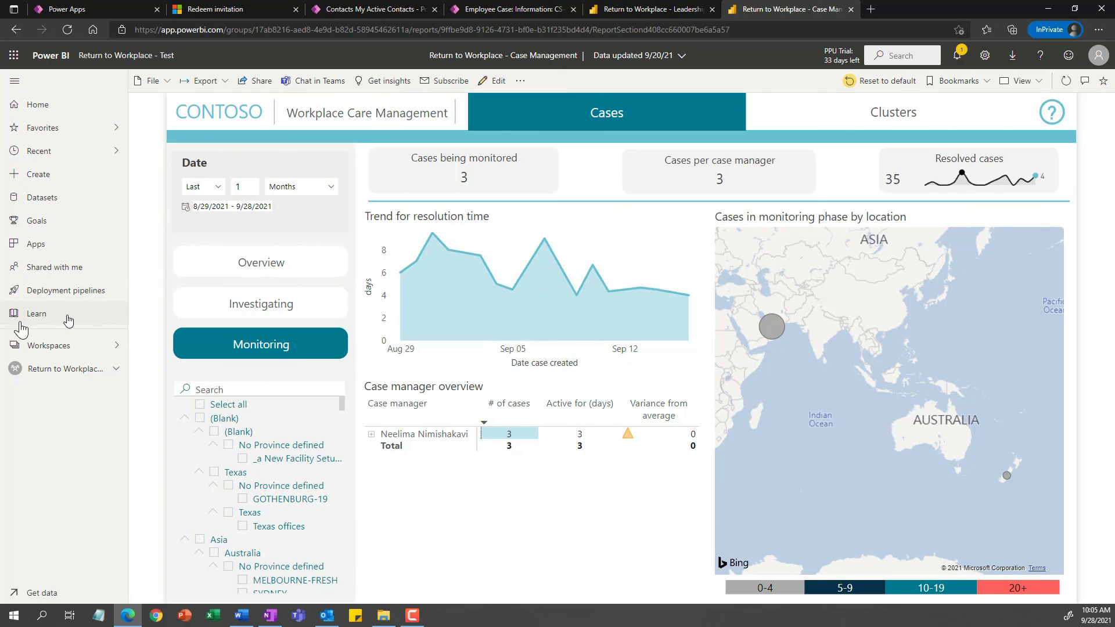